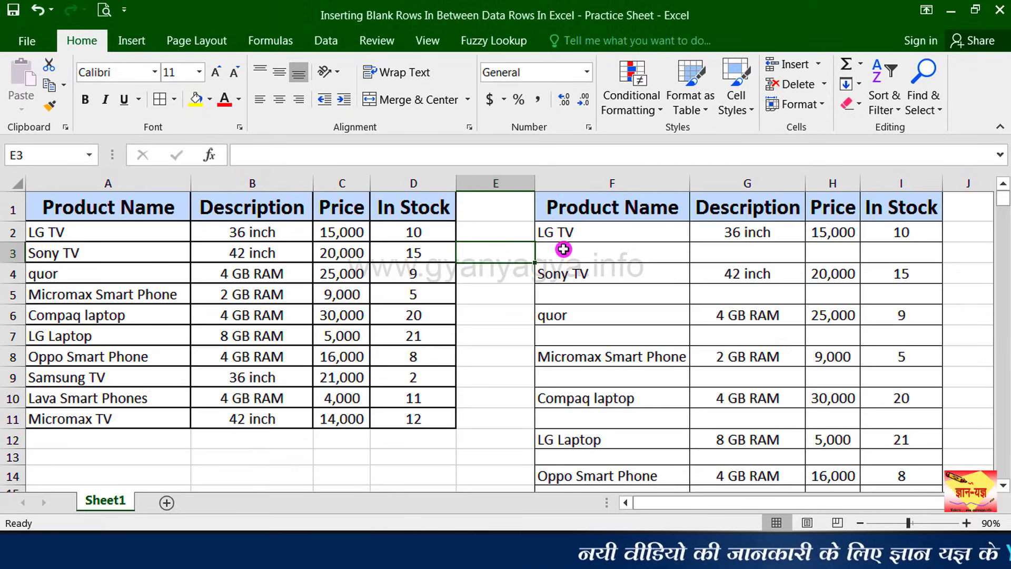
{"action": "left_click", "coordinate": [564, 249]}
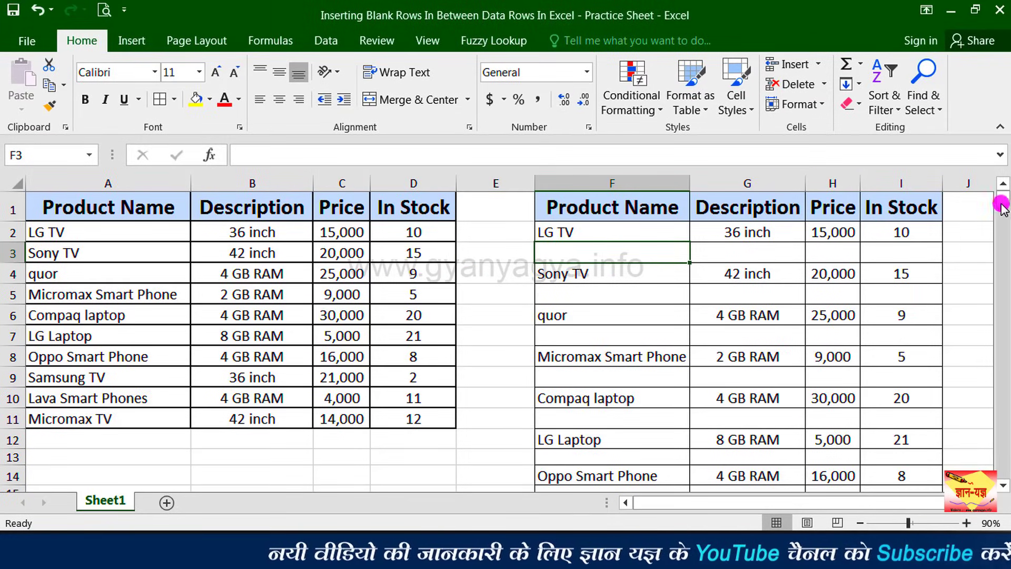
{"action": "left_click_drag", "start_coordinate": [1001, 200], "coordinate": [1003, 191]}
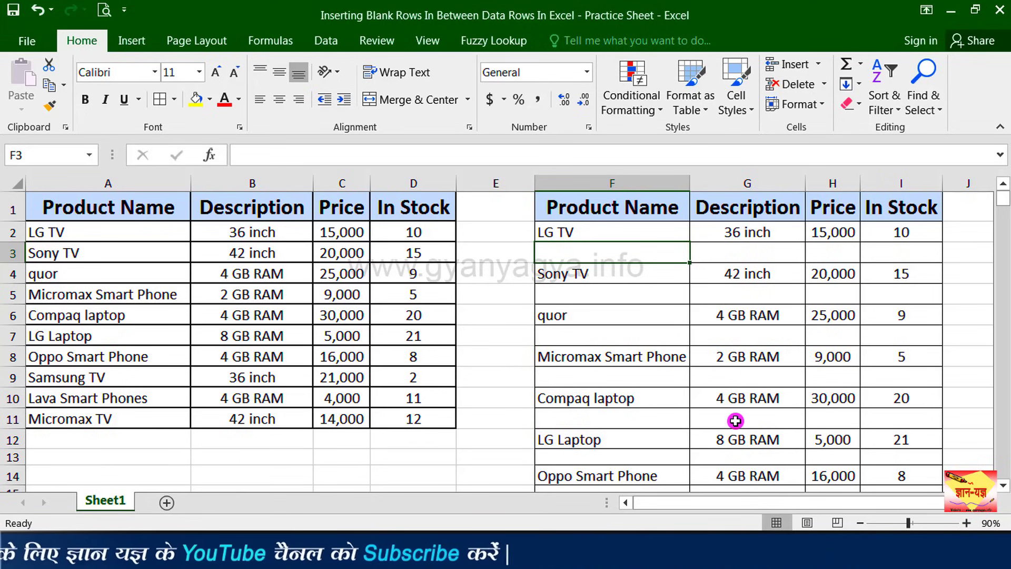
{"action": "left_click", "coordinate": [627, 339]}
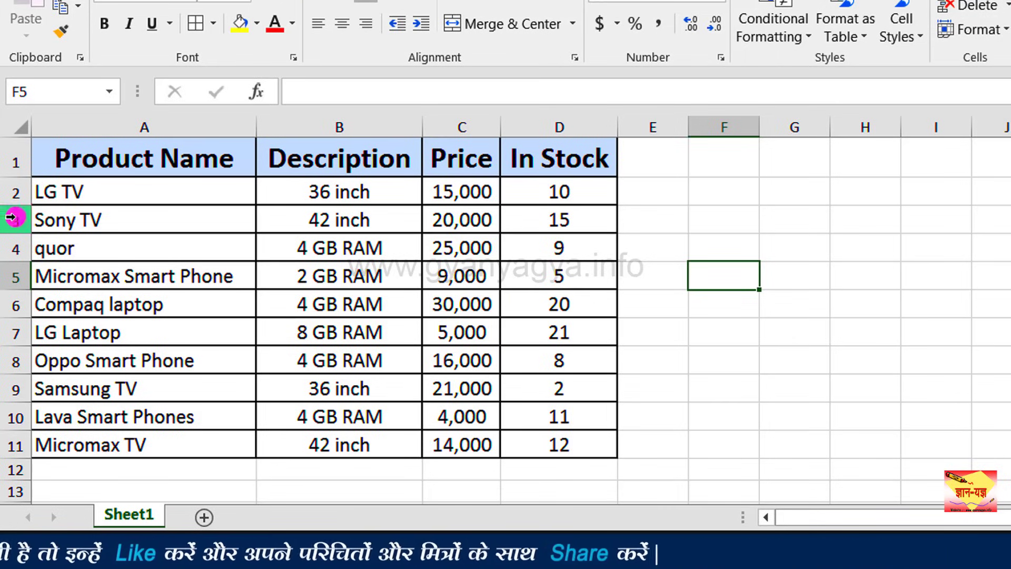
- Insert a blank row above the Sony TV row and another one above the quor row
{"action": "left_click_drag", "start_coordinate": [7, 213], "coordinate": [15, 219]}
{"action": "right_click", "coordinate": [14, 219]}
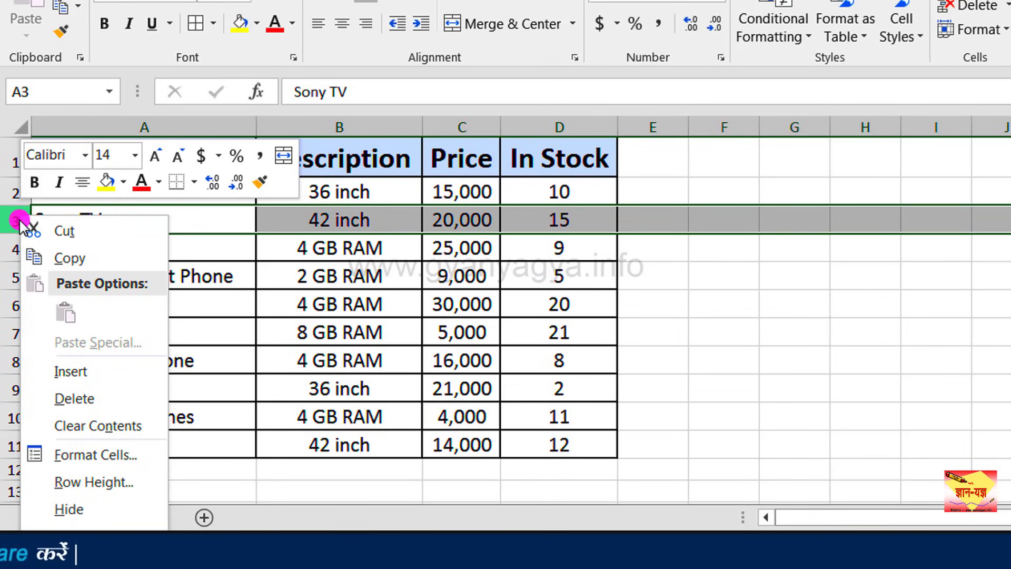
{"action": "right_click", "coordinate": [17, 222]}
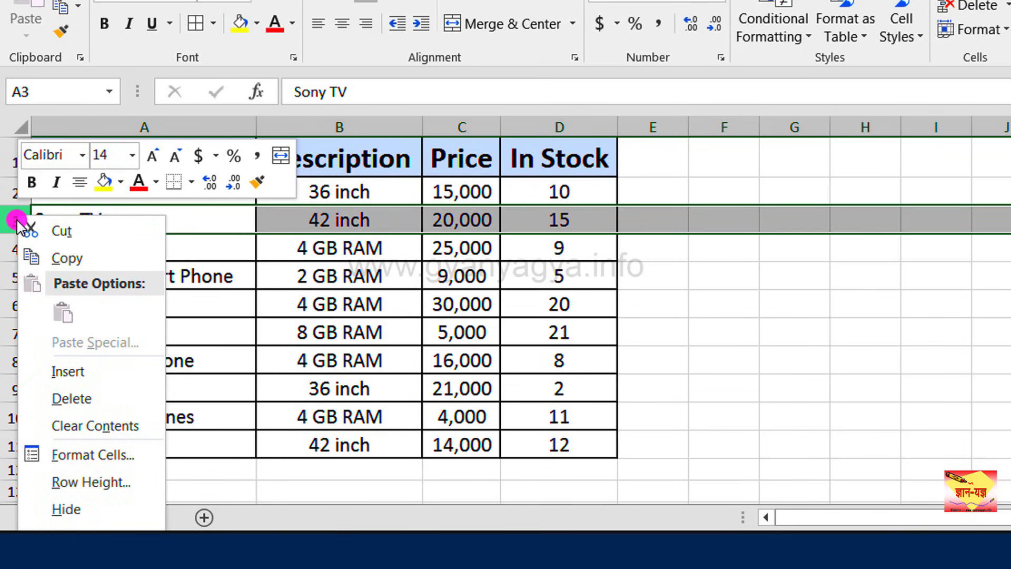
{"action": "left_click", "coordinate": [48, 360]}
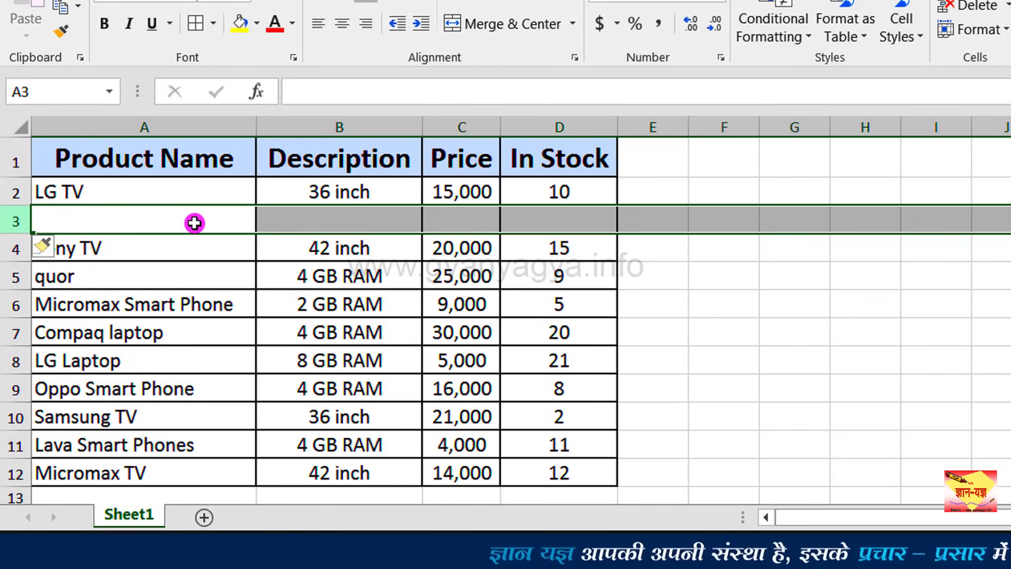
{"action": "left_click", "coordinate": [19, 276]}
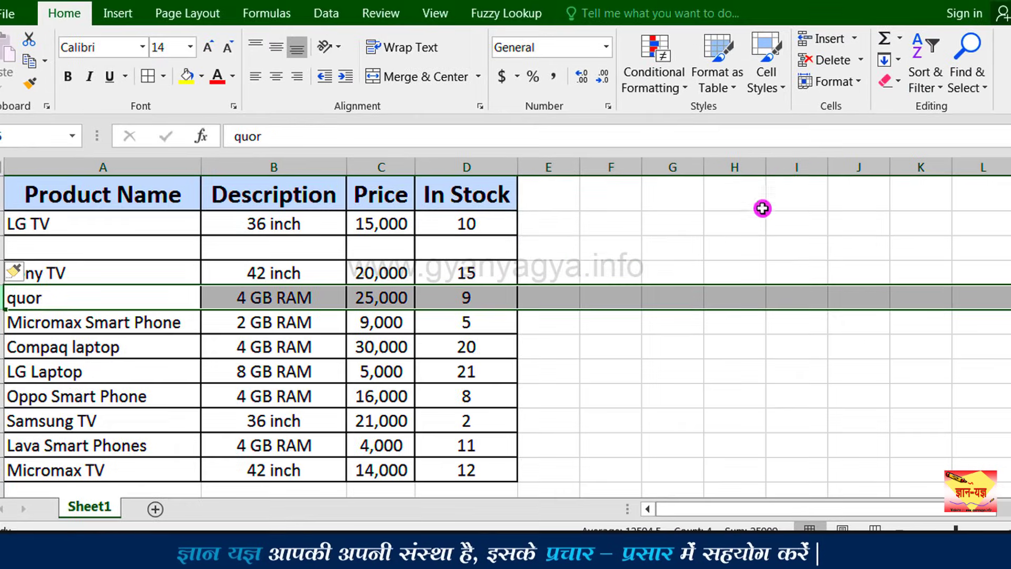
{"action": "left_click", "coordinate": [829, 42]}
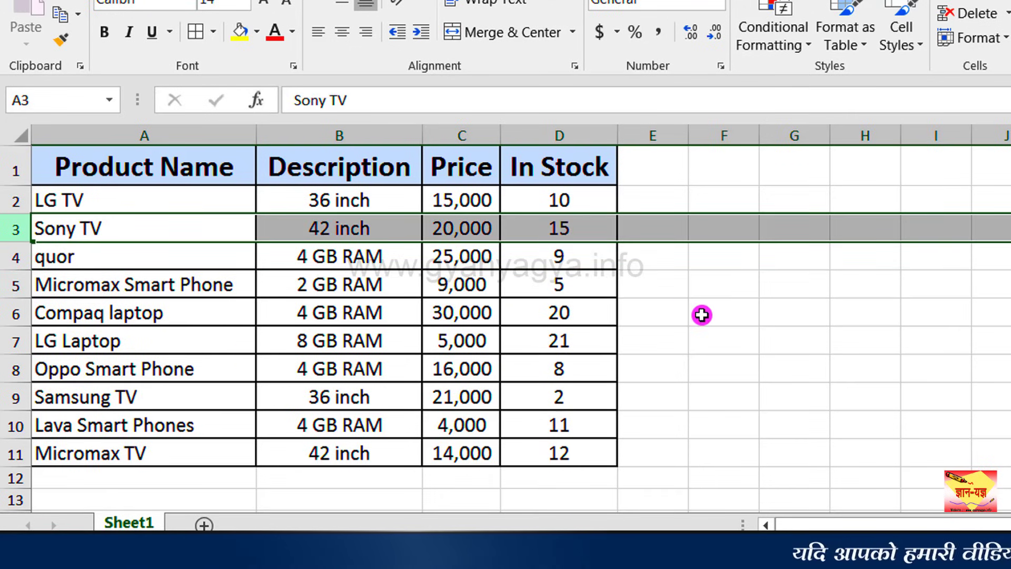
- Insert a blank column before the Product Name column
{"action": "left_click", "coordinate": [701, 315]}
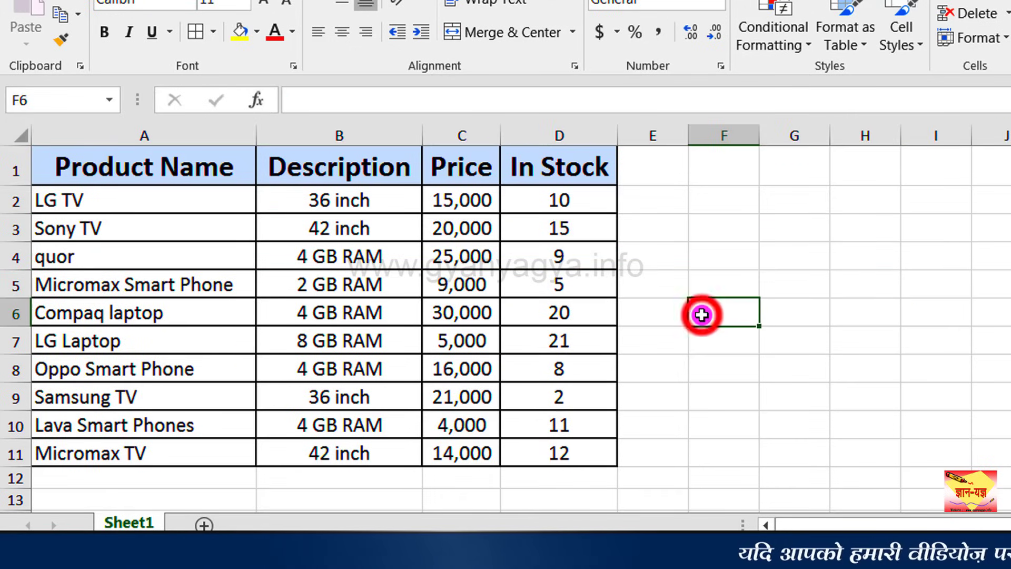
{"action": "left_click", "coordinate": [120, 136]}
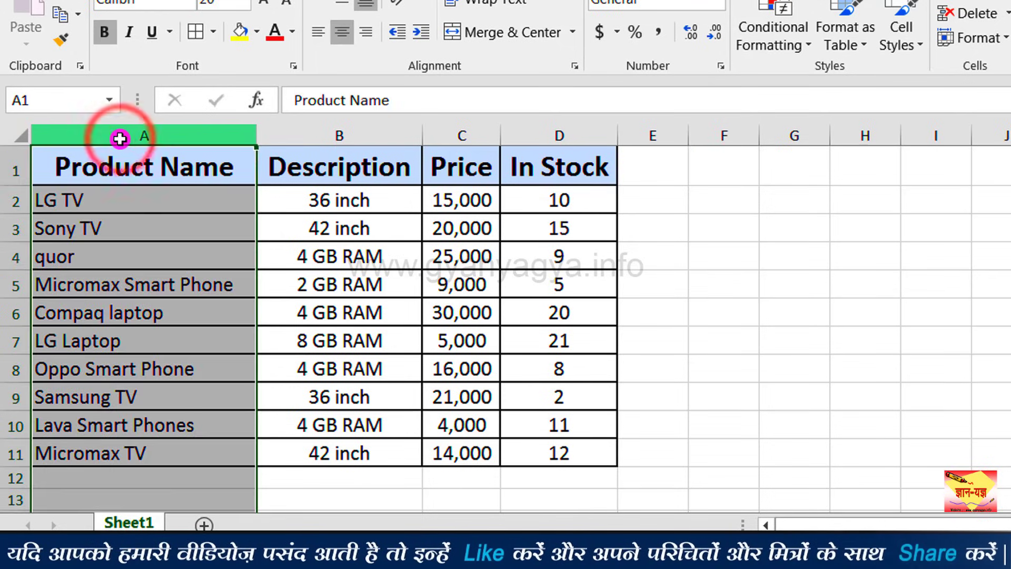
{"action": "right_click", "coordinate": [120, 136]}
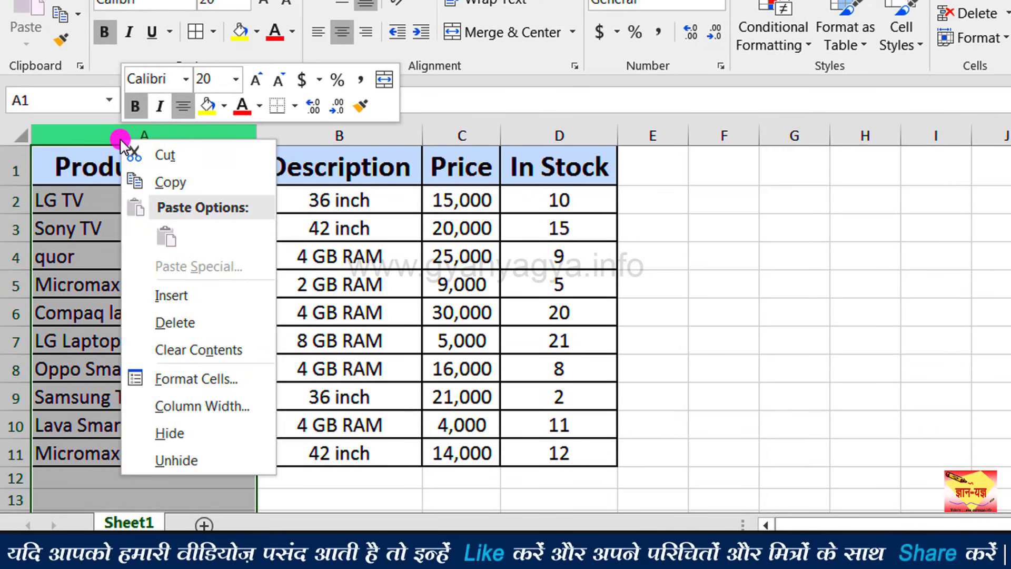
{"action": "left_click", "coordinate": [216, 298]}
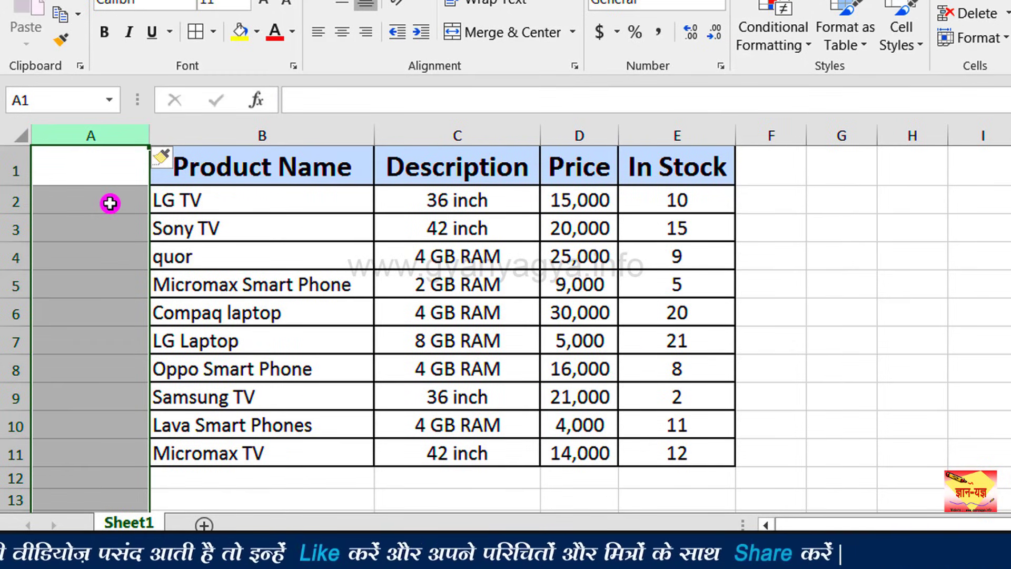
- Number the product rows 1 to 10 in column A by entering 1, 2 and 3 in A2:A4 and filling the series down to A11
{"action": "left_click", "coordinate": [109, 203]}
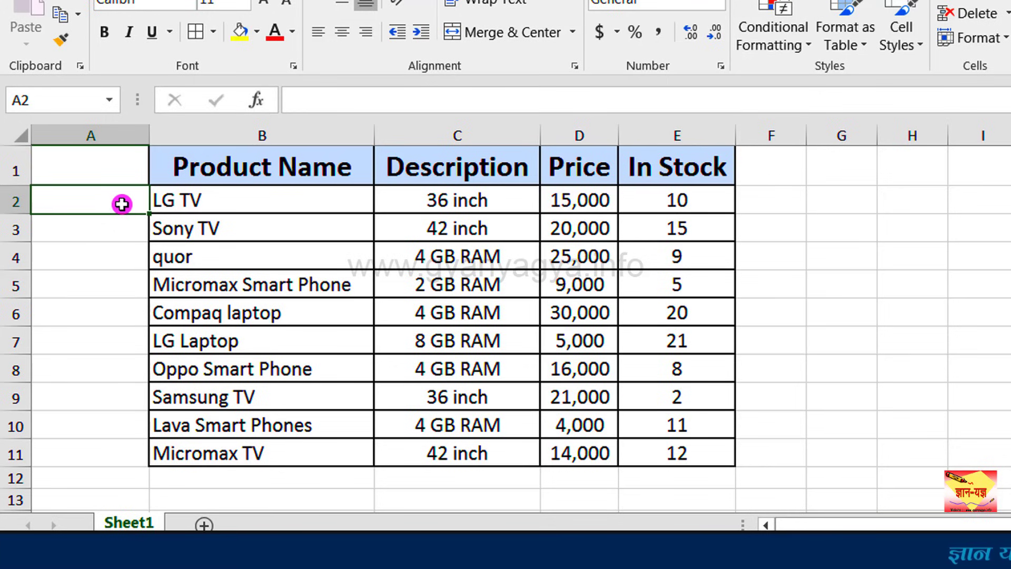
{"action": "type", "text": "1"}
{"action": "key", "text": "Down"}
{"action": "type", "text": "2"}
{"action": "key", "text": "Up"}
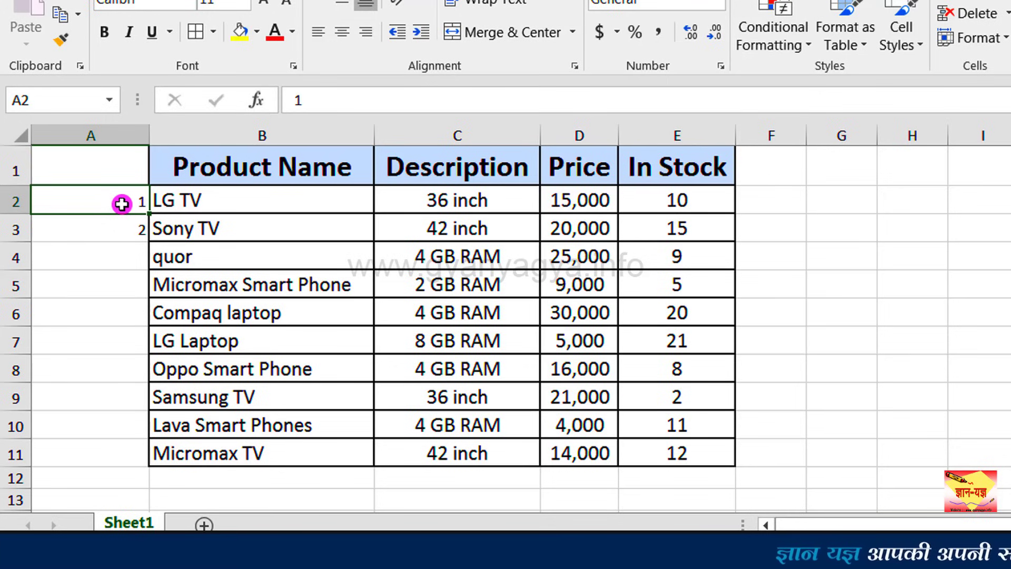
{"action": "key", "text": "Down"}
{"action": "key", "text": "Down"}
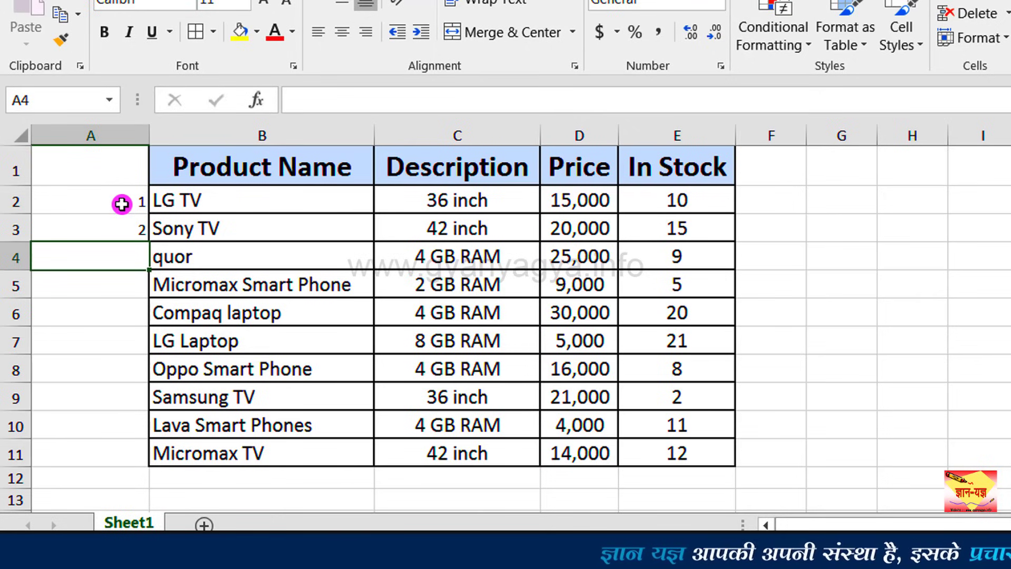
{"action": "type", "text": "3"}
{"action": "key", "text": "Up"}
{"action": "left_click_drag", "start_coordinate": [117, 197], "coordinate": [118, 261]}
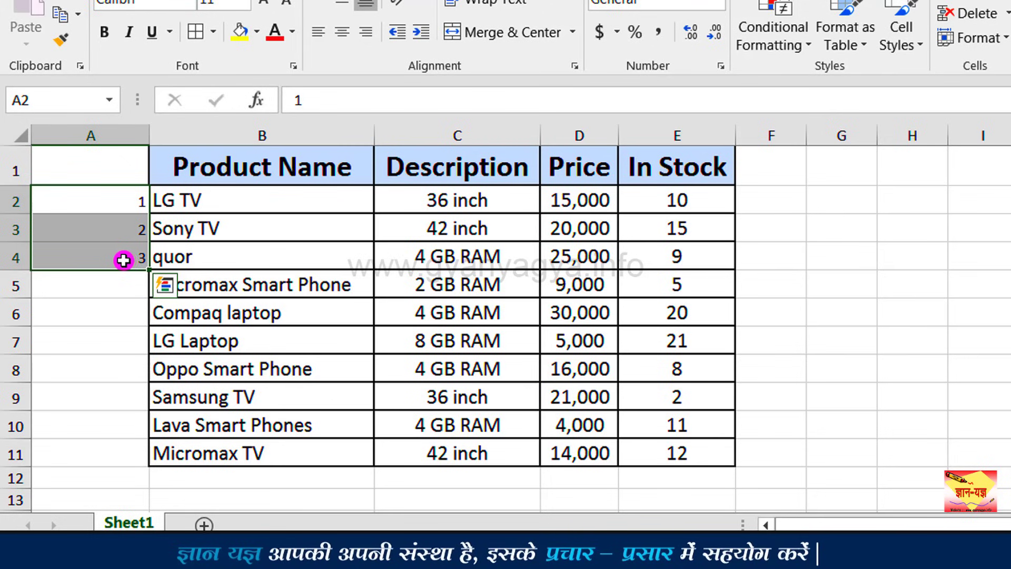
{"action": "double_click", "coordinate": [149, 269]}
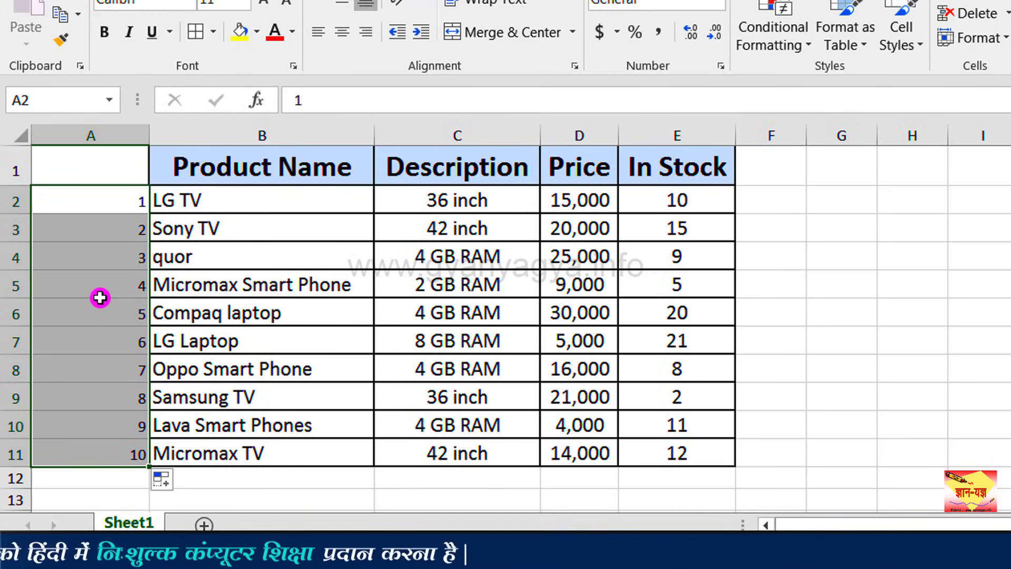
- Copy the number series in A2:A11 and paste it directly below, starting at A12
{"action": "key", "text": "ctrl+c"}
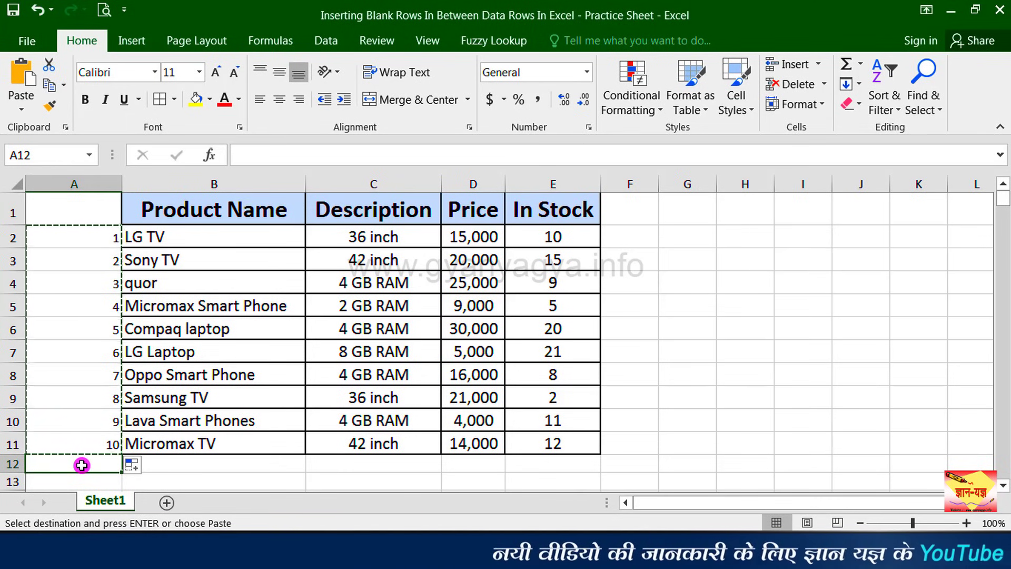
{"action": "key", "text": "ctrl+v"}
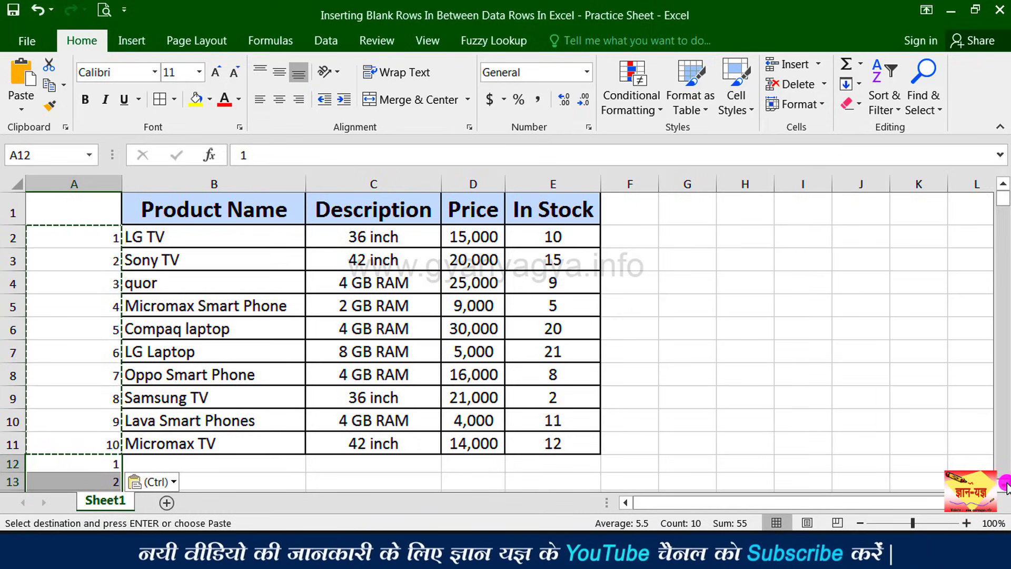
{"action": "scroll", "coordinate": [1007, 490], "scroll_direction": "down", "scroll_amount": 2}
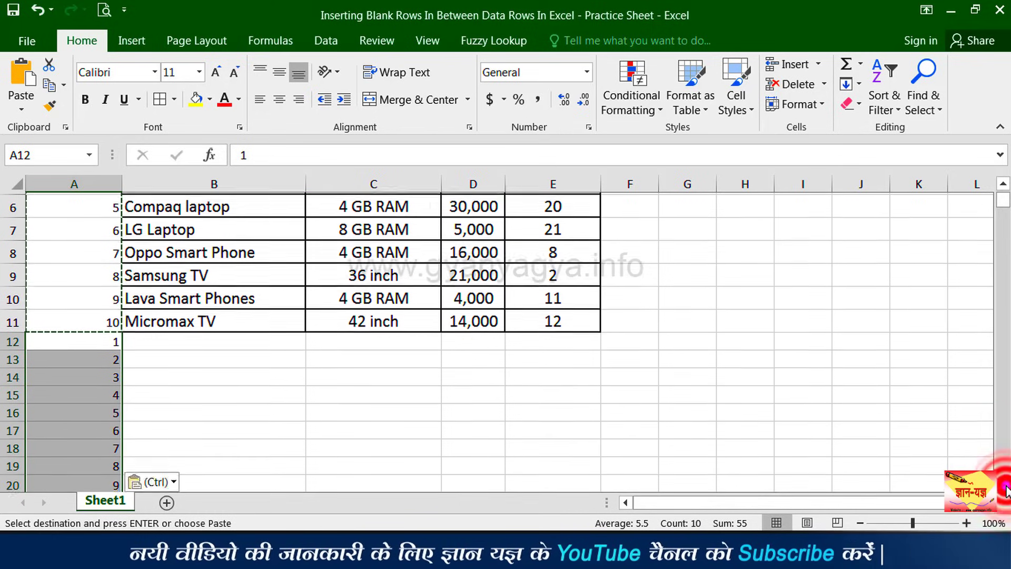
{"action": "scroll", "coordinate": [1007, 490], "scroll_direction": "down", "scroll_amount": 1}
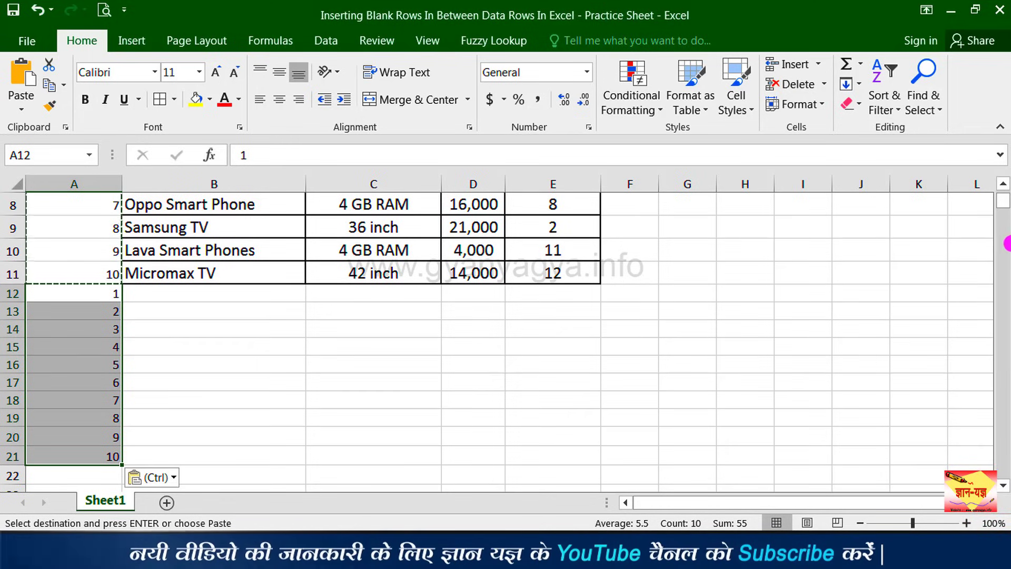
{"action": "left_click_drag", "start_coordinate": [1001, 199], "coordinate": [1005, 185]}
{"action": "left_click", "coordinate": [1005, 186]}
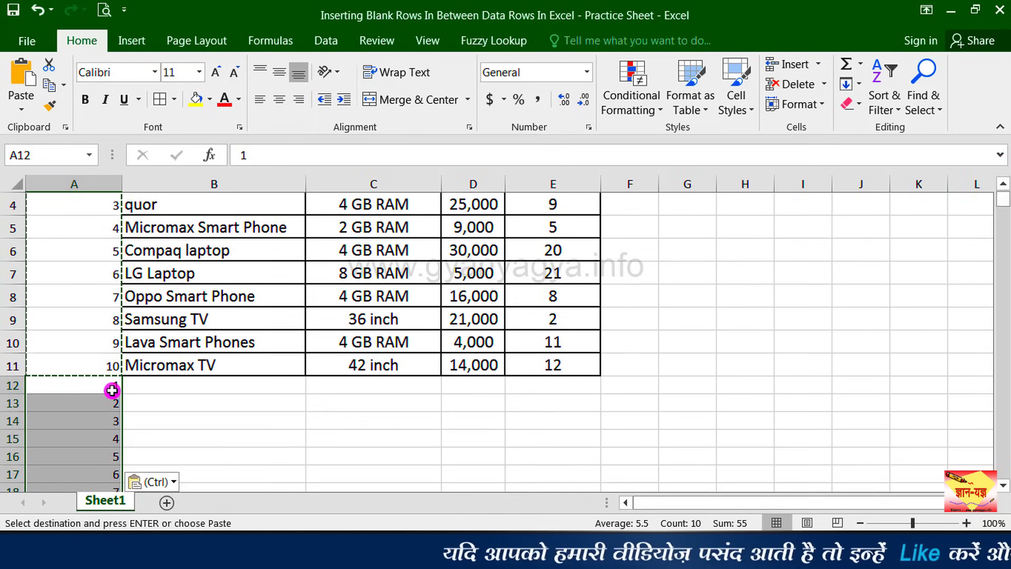
{"action": "left_click", "coordinate": [1003, 186]}
{"action": "left_click", "coordinate": [1003, 185]}
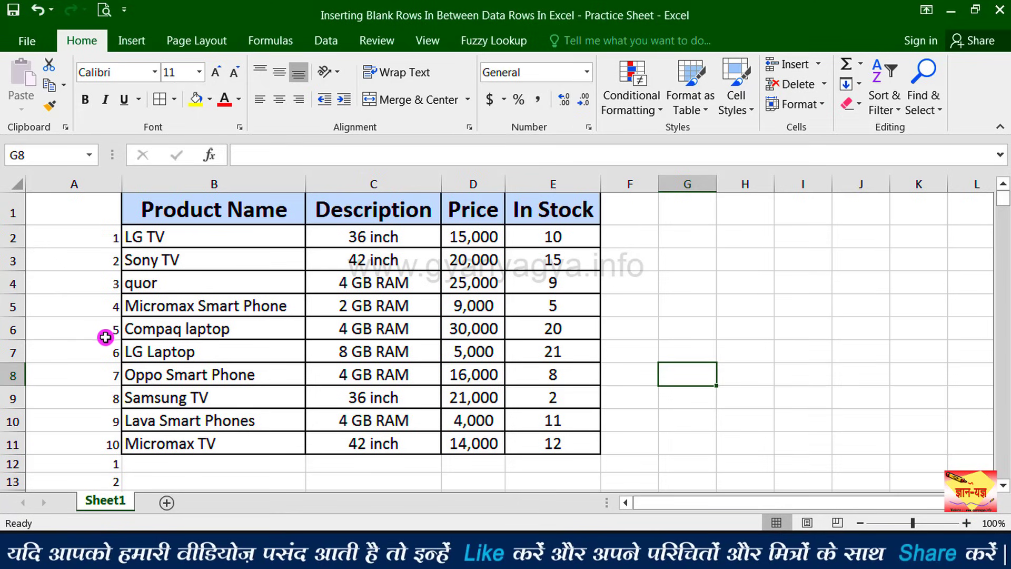
{"action": "left_click", "coordinate": [180, 329]}
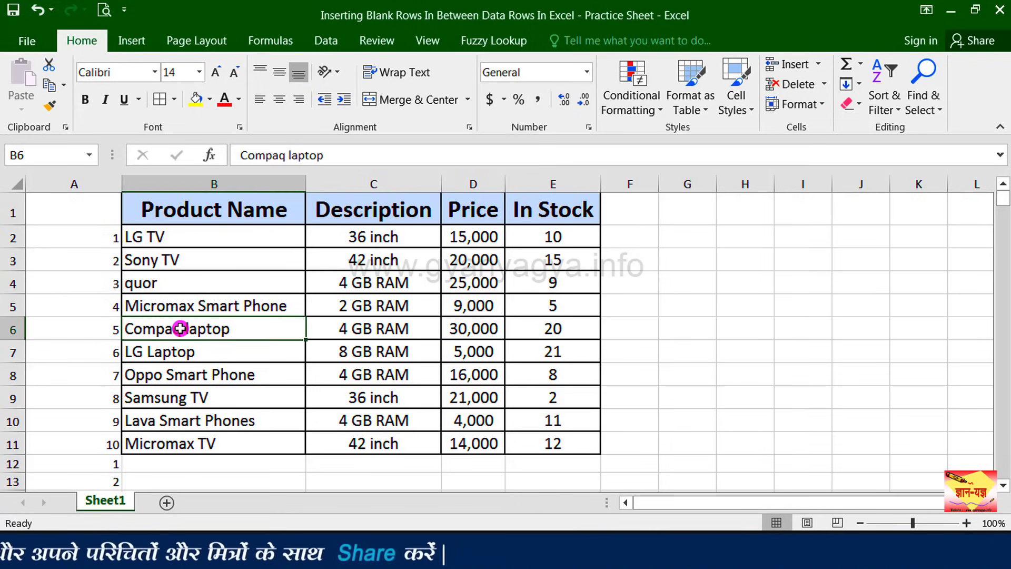
{"action": "key", "text": "ctrl+a"}
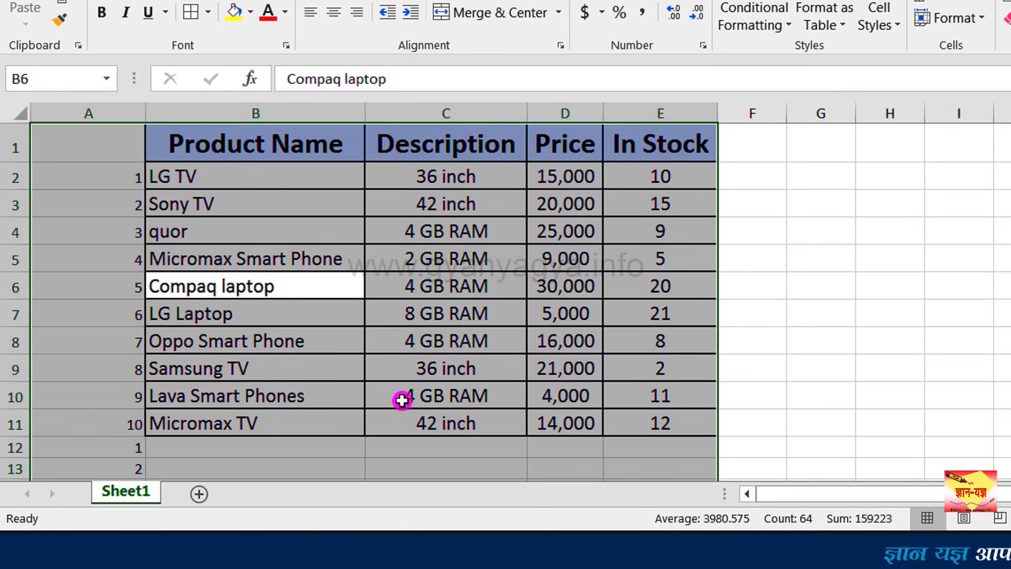
{"action": "scroll", "coordinate": [286, 345], "scroll_direction": "down", "scroll_amount": 1, "text": "ctrl"}
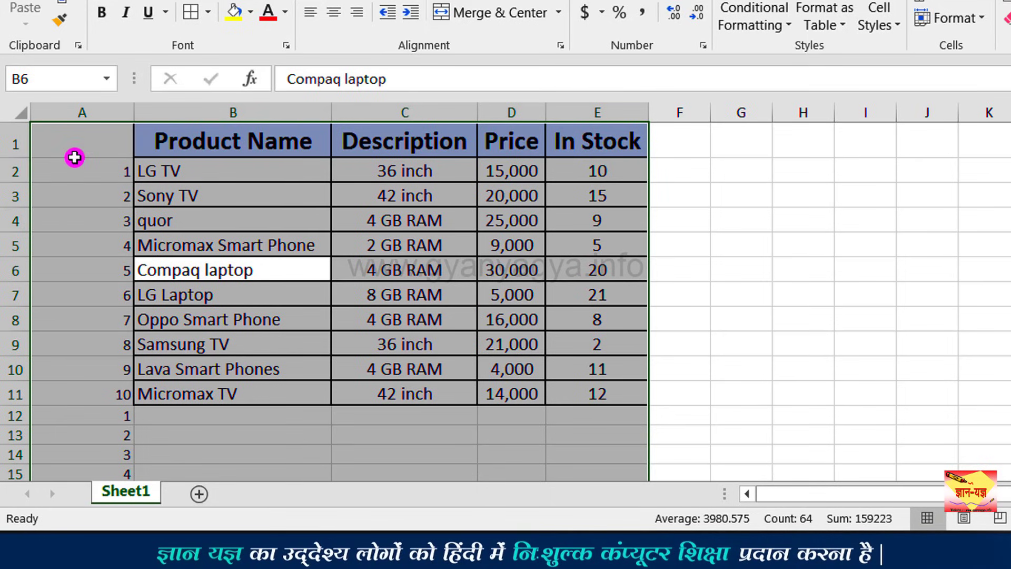
- Insert a blank row between the header row and the LG TV row
{"action": "left_click", "coordinate": [21, 170]}
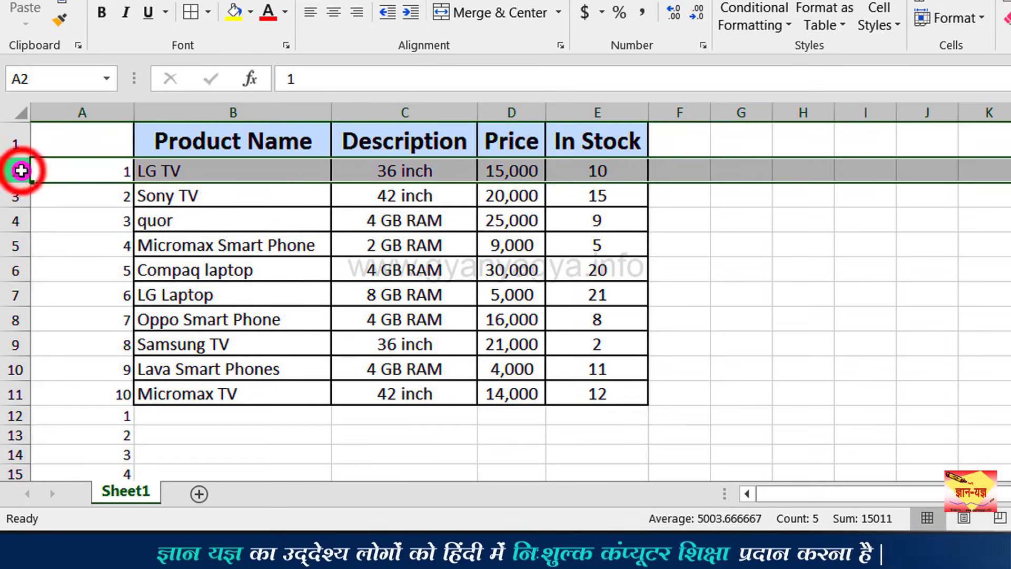
{"action": "right_click", "coordinate": [21, 171]}
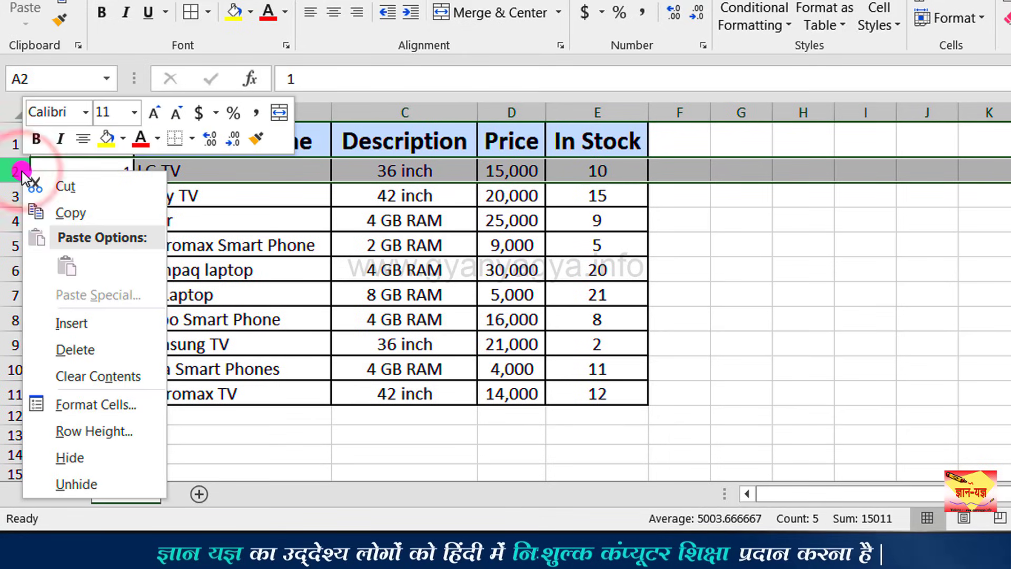
{"action": "left_click", "coordinate": [62, 323]}
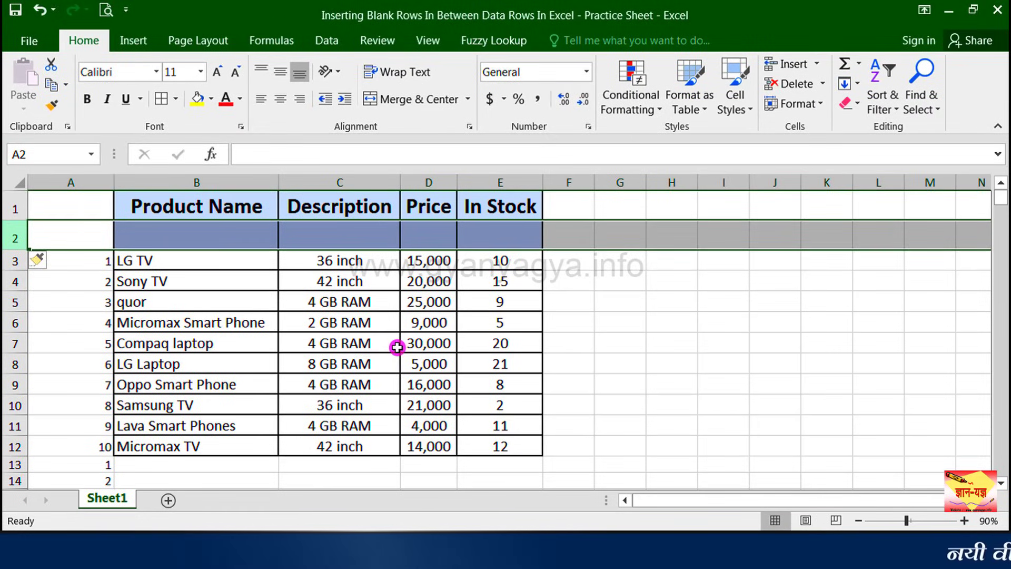
{"action": "left_click", "coordinate": [734, 313]}
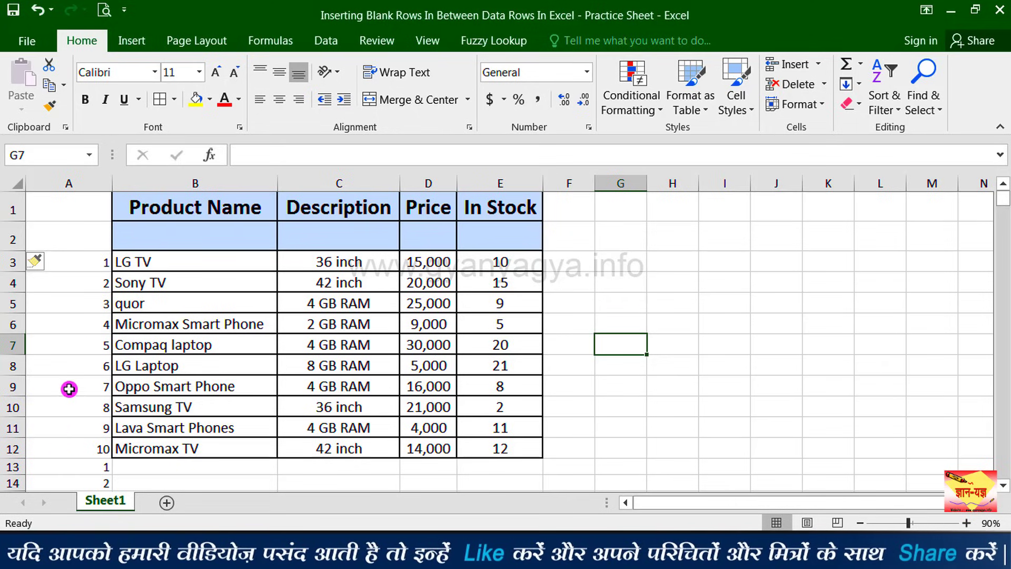
{"action": "left_click", "coordinate": [648, 358]}
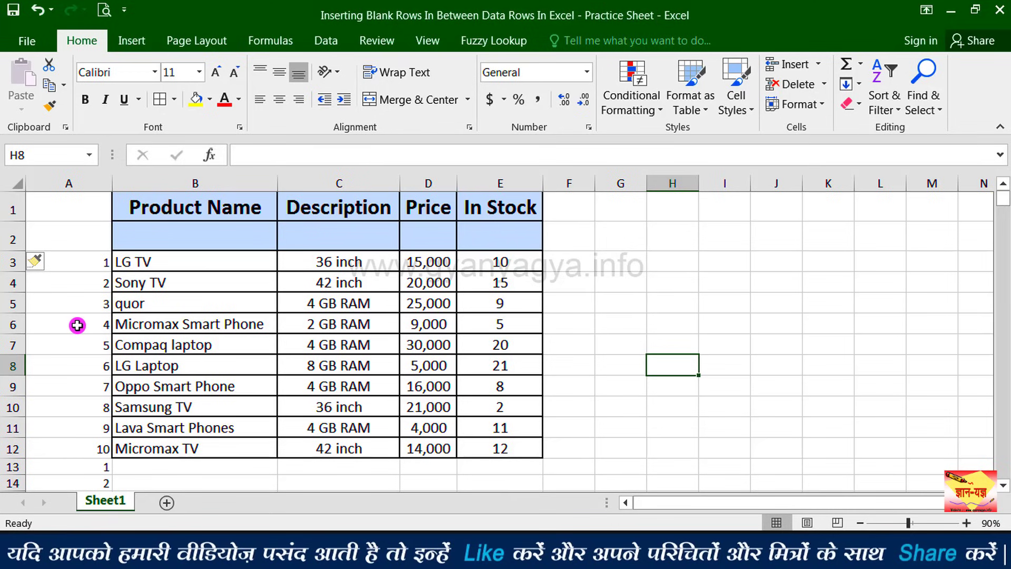
- Select the data range from the LG TV row through the duplicated helper numbers and sort it smallest to largest by column A
{"action": "left_click", "coordinate": [78, 303]}
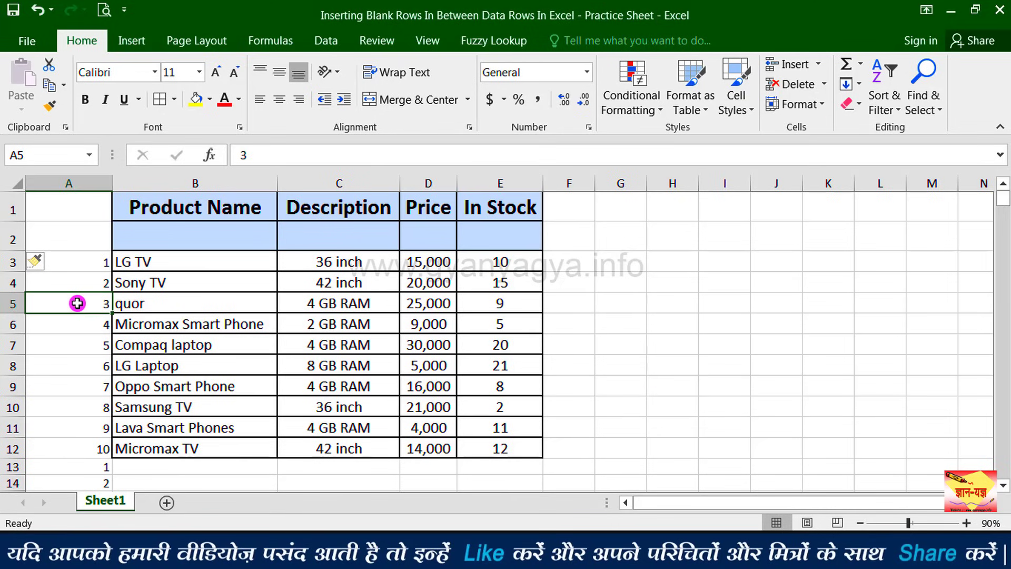
{"action": "key", "text": "ctrl+a"}
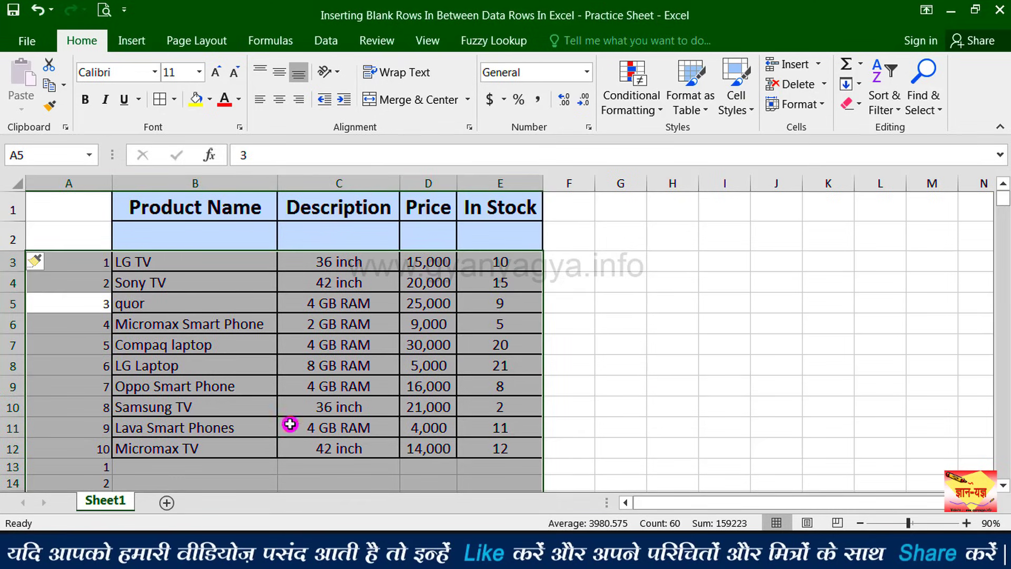
{"action": "left_click", "coordinate": [1002, 485]}
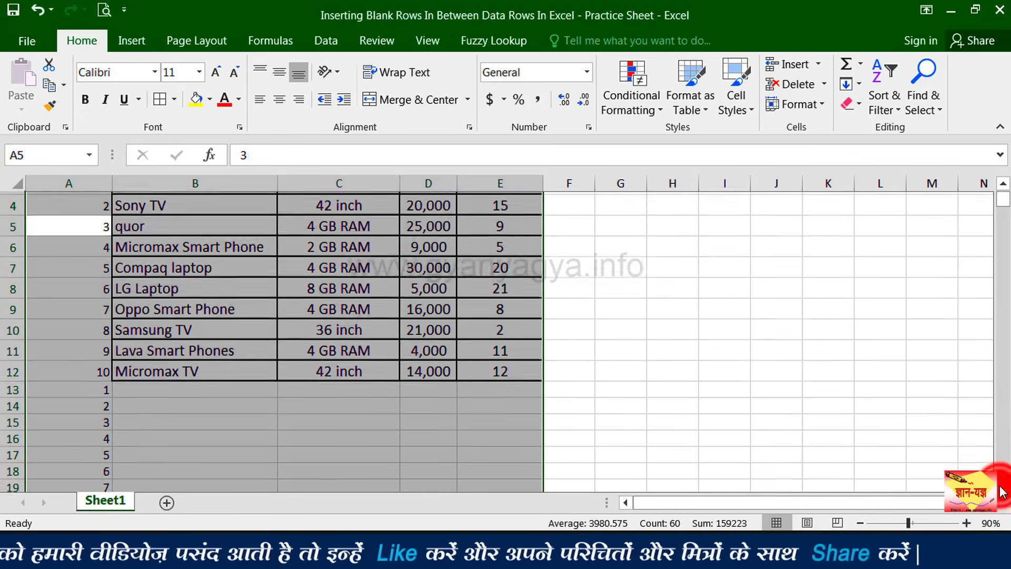
{"action": "left_click", "coordinate": [1003, 184]}
{"action": "left_click", "coordinate": [1003, 184]}
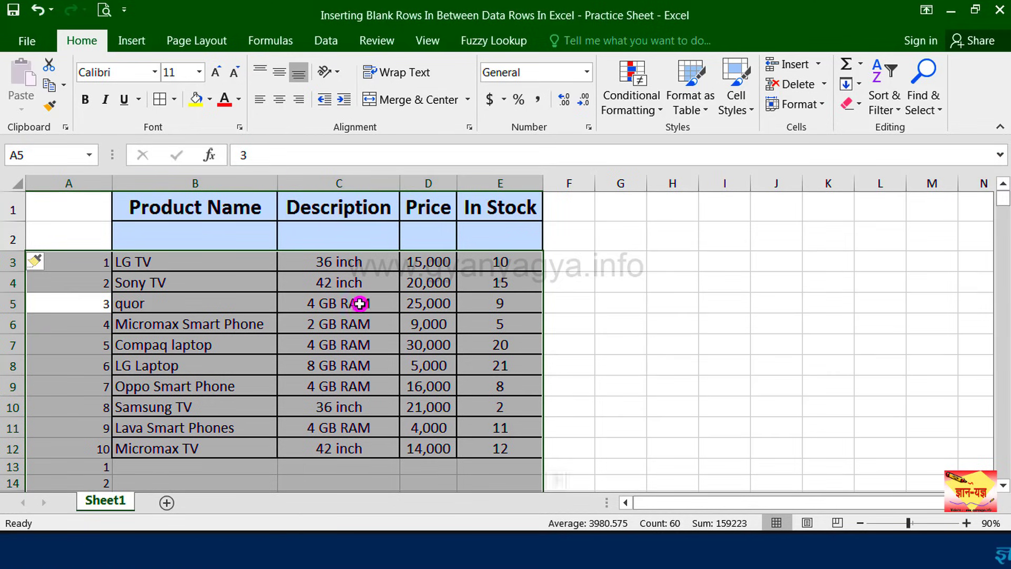
{"action": "left_click", "coordinate": [888, 103]}
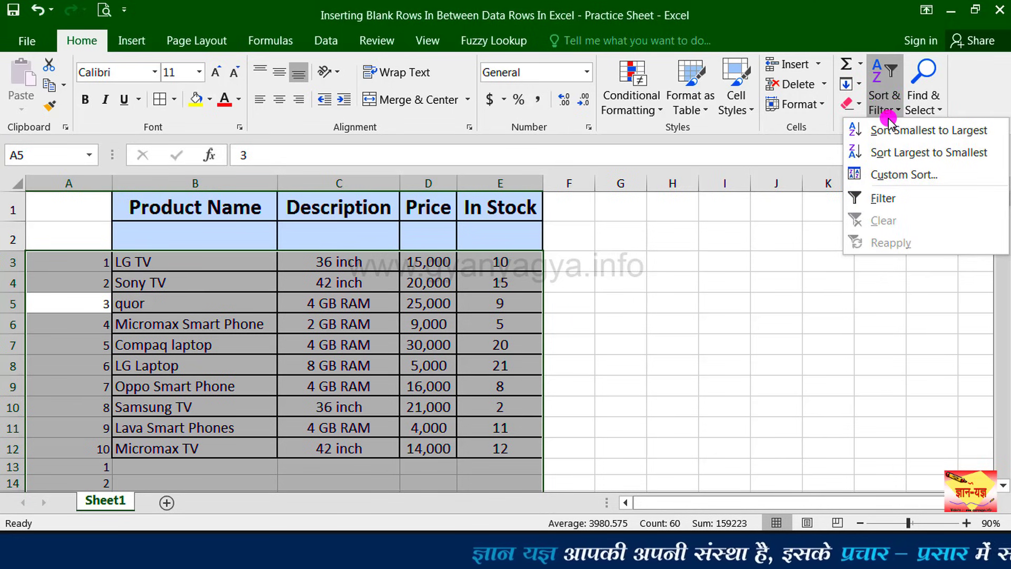
{"action": "left_click", "coordinate": [919, 132]}
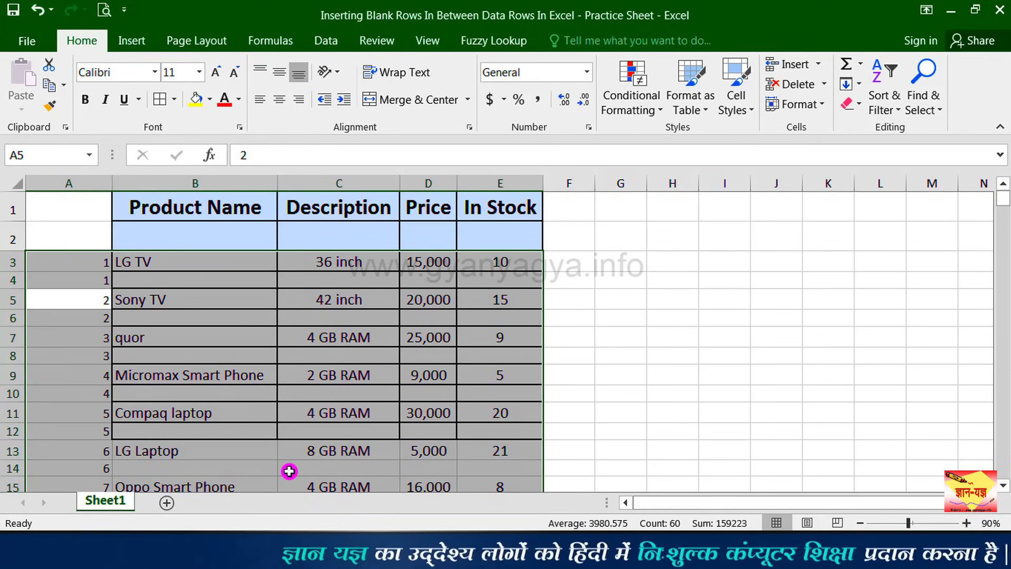
{"action": "scroll", "coordinate": [1005, 490], "scroll_direction": "down", "scroll_amount": 3}
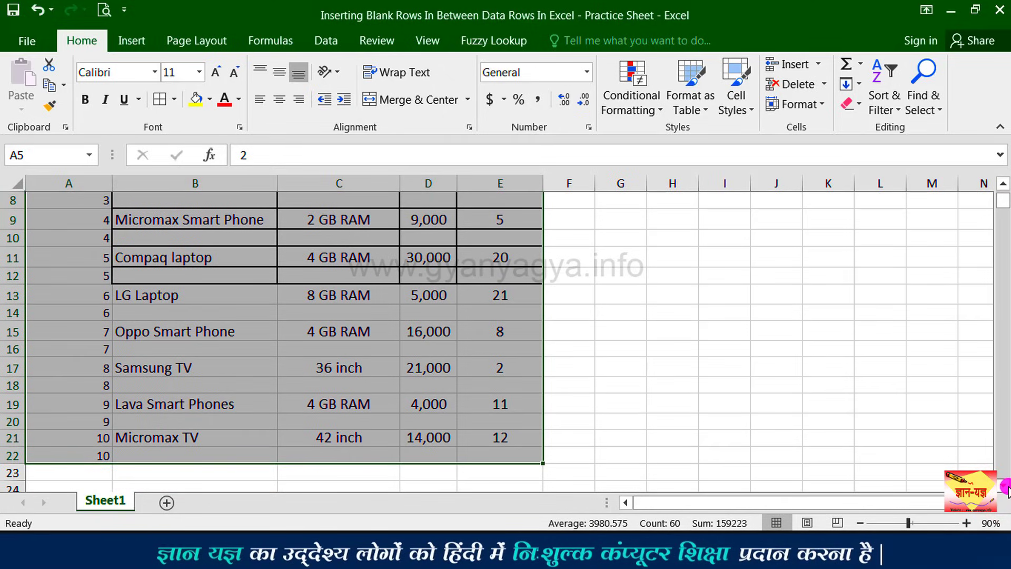
{"action": "scroll", "coordinate": [1005, 189], "scroll_direction": "up", "scroll_amount": 3}
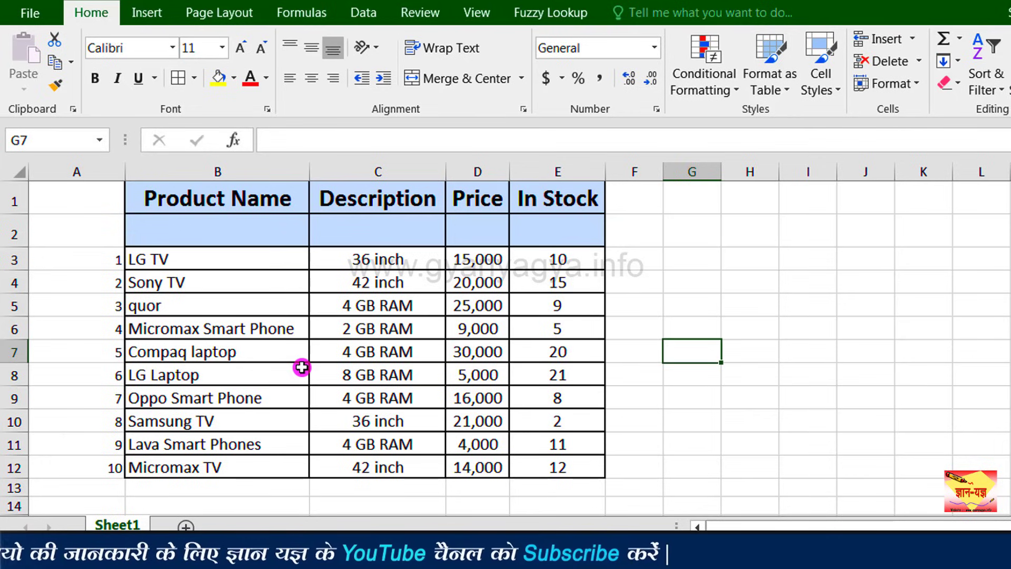
- Copy the number series in A3:A12 and paste it twice below, starting at A13 and at A23
{"action": "left_click_drag", "start_coordinate": [97, 255], "coordinate": [86, 467]}
{"action": "key", "text": "ctrl+c"}
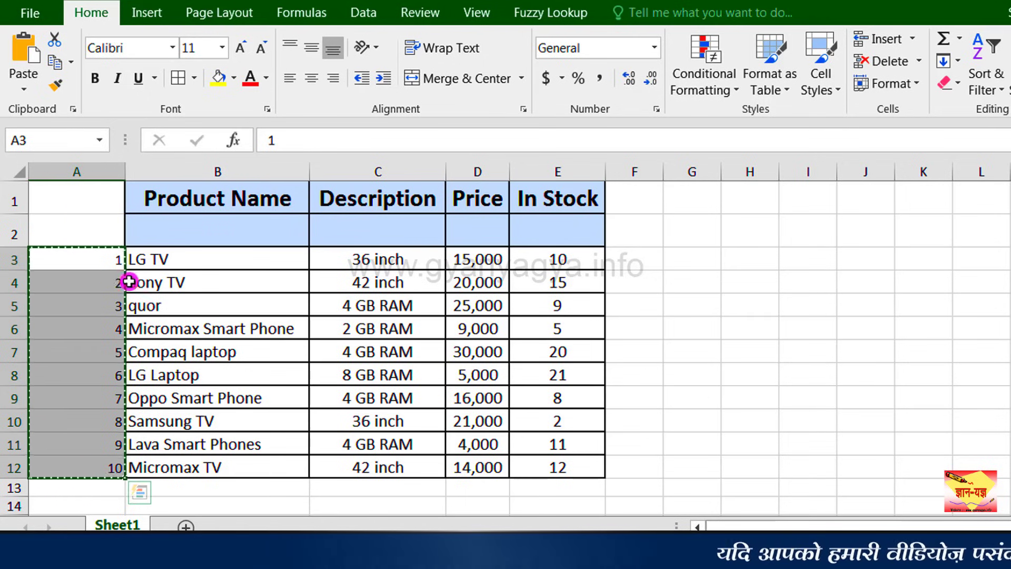
{"action": "left_click", "coordinate": [90, 486]}
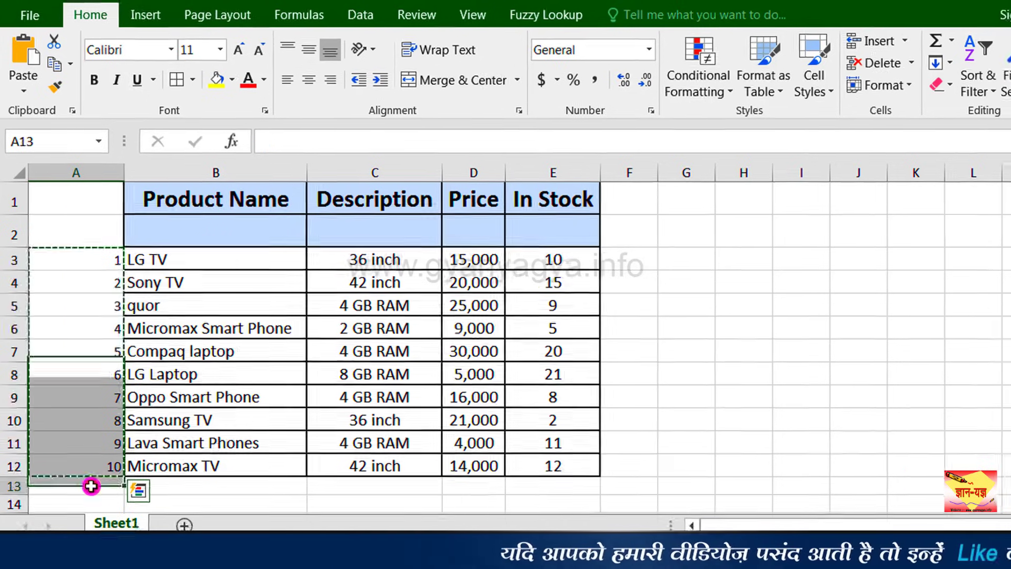
{"action": "key", "text": "ctrl+v"}
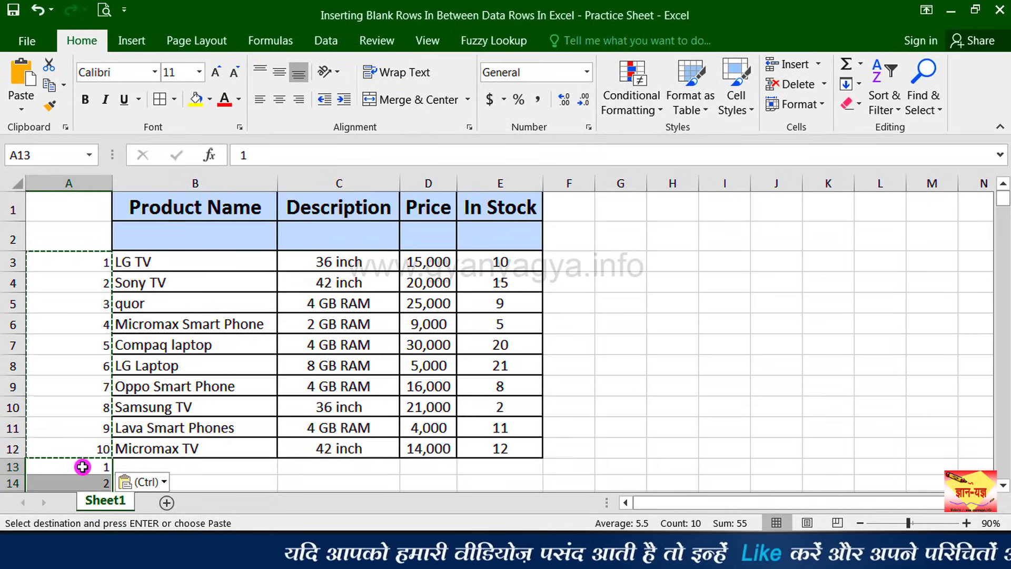
{"action": "scroll", "coordinate": [484, 475], "scroll_direction": "down", "scroll_amount": 3}
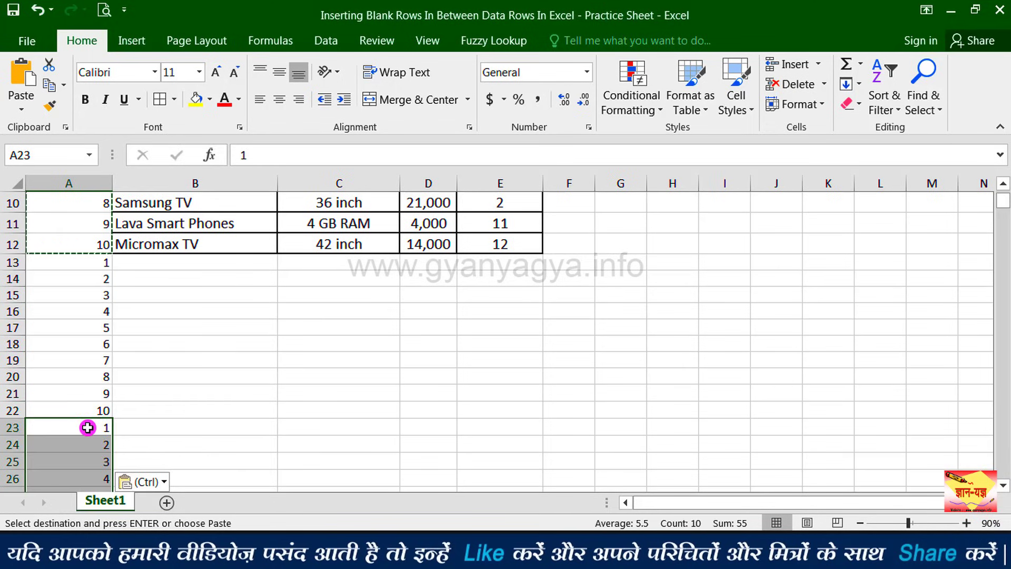
{"action": "scroll", "coordinate": [1004, 489], "scroll_direction": "down", "scroll_amount": 2}
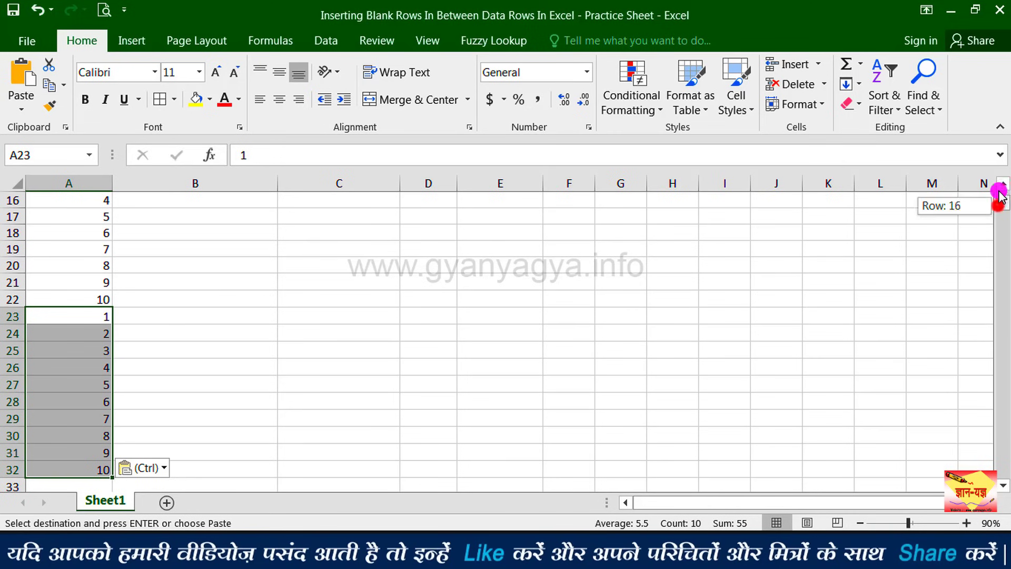
{"action": "left_click_drag", "start_coordinate": [1001, 195], "coordinate": [1001, 193]}
- Select the product data with the tripled number series and sort it smallest to largest by column A
{"action": "left_click", "coordinate": [82, 330]}
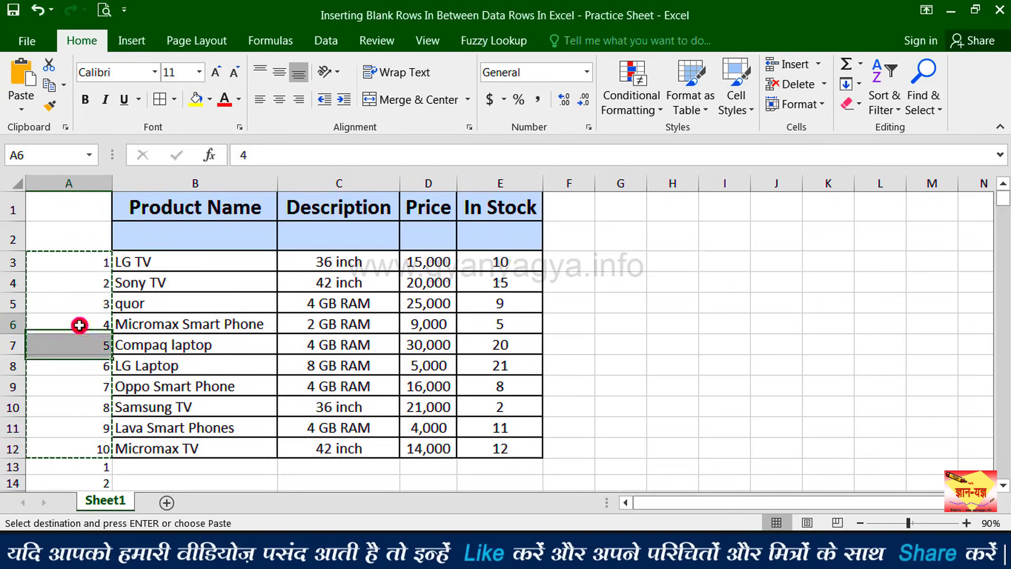
{"action": "key", "text": "ctrl+a"}
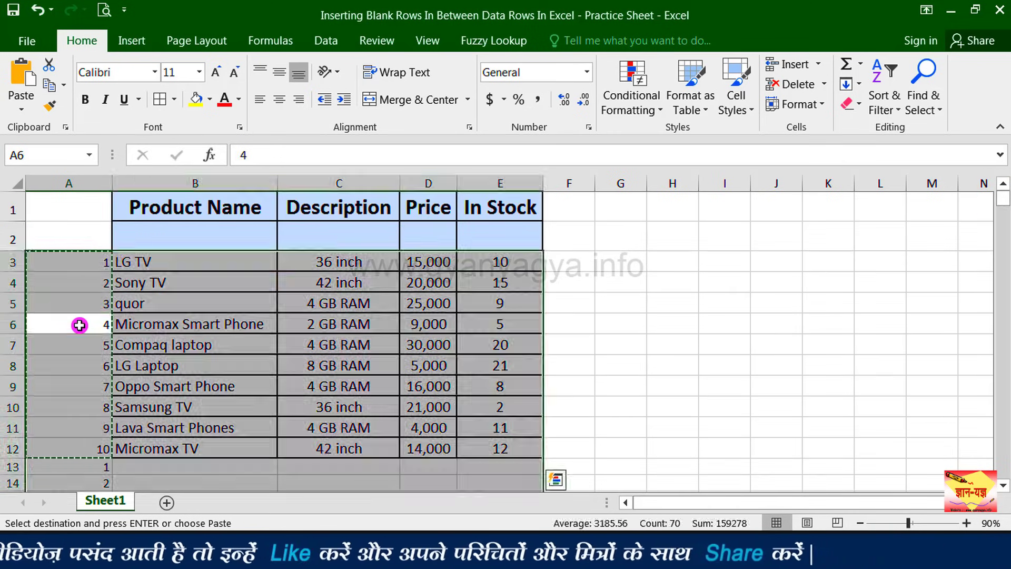
{"action": "left_click", "coordinate": [891, 108]}
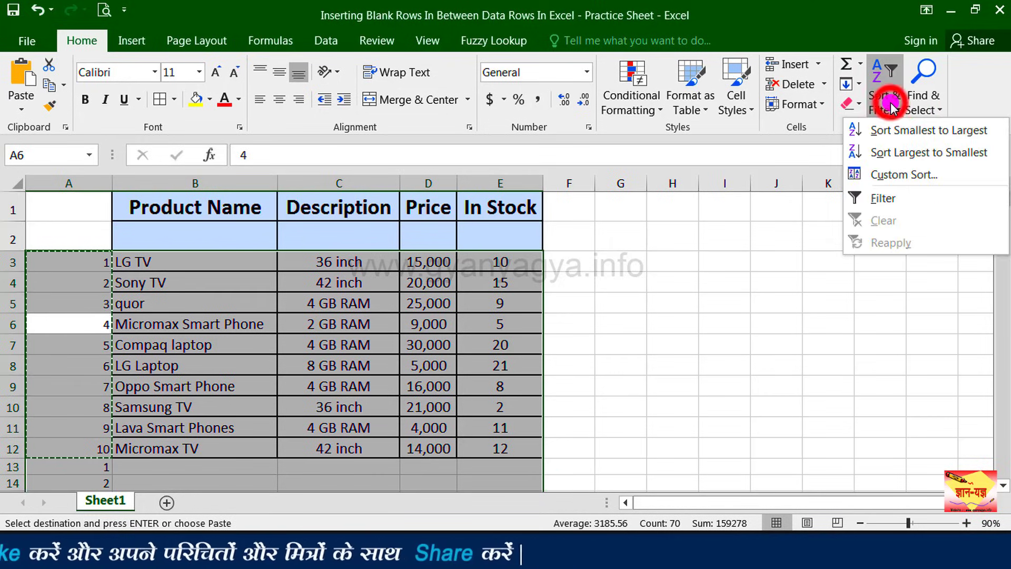
{"action": "left_click", "coordinate": [894, 130]}
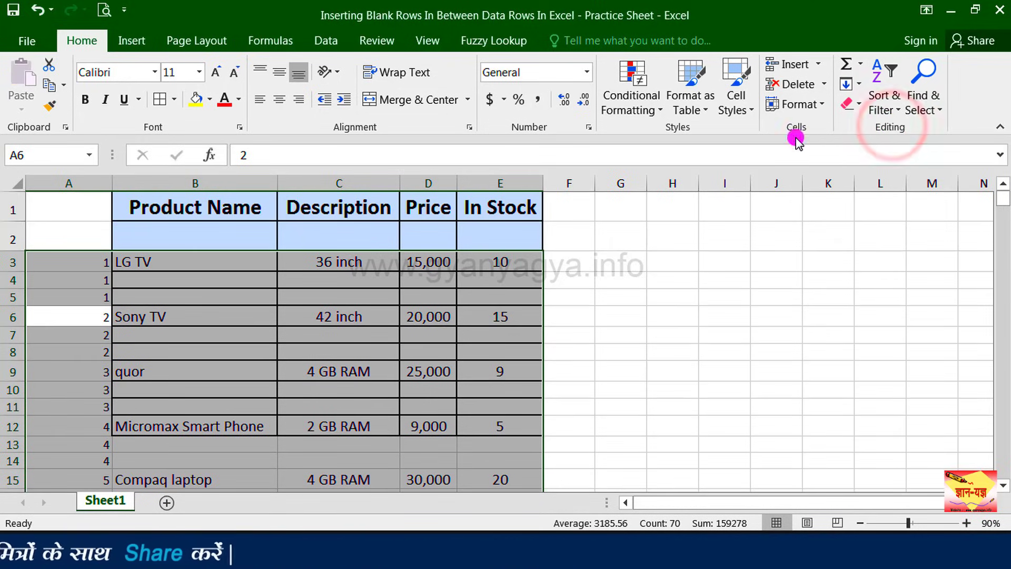
{"action": "left_click", "coordinate": [180, 263]}
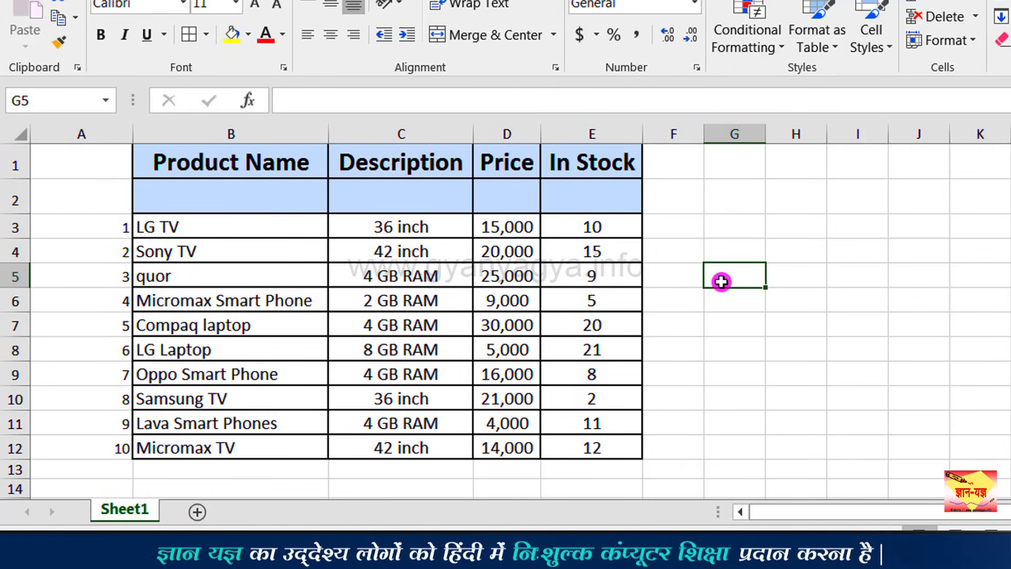
- Enter 2 and 4 in A13:A14 below the number series and fill the even numbers down to A17
{"action": "left_click", "coordinate": [108, 471]}
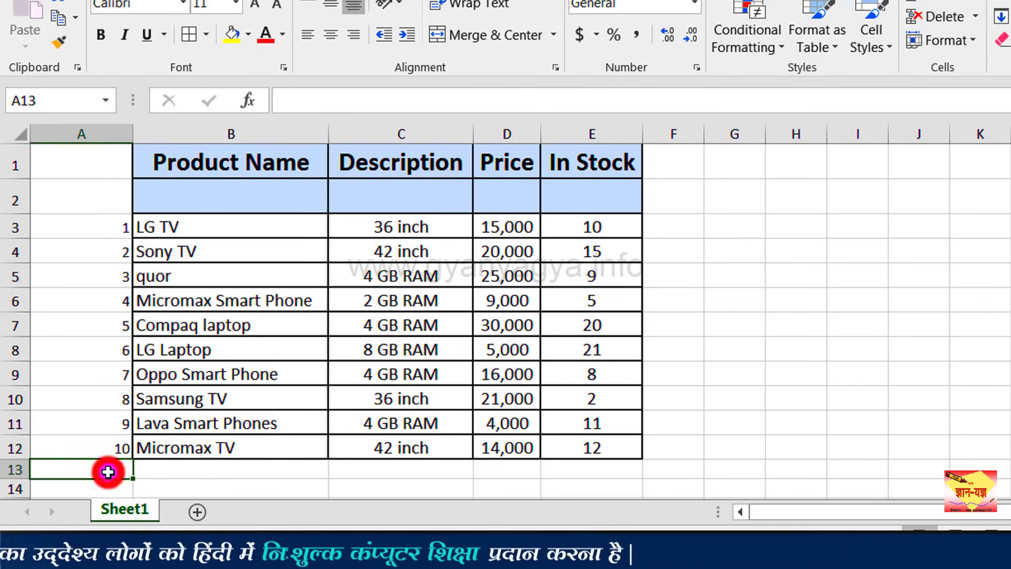
{"action": "scroll", "coordinate": [108, 472], "scroll_direction": "down", "scroll_amount": 1}
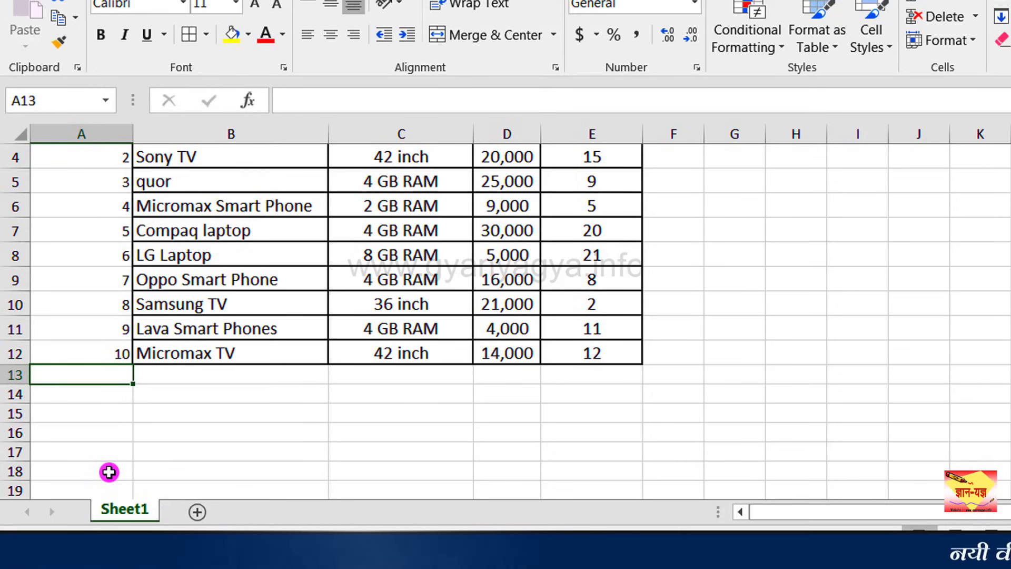
{"action": "type", "text": "2"}
{"action": "key", "text": "Return"}
{"action": "type", "text": "4"}
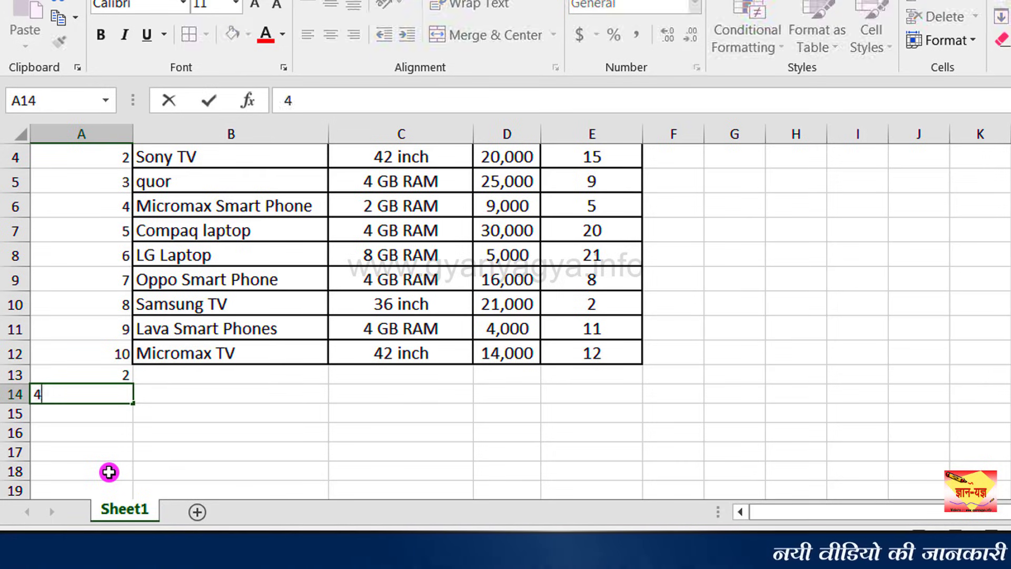
{"action": "left_click_drag", "start_coordinate": [121, 375], "coordinate": [126, 395]}
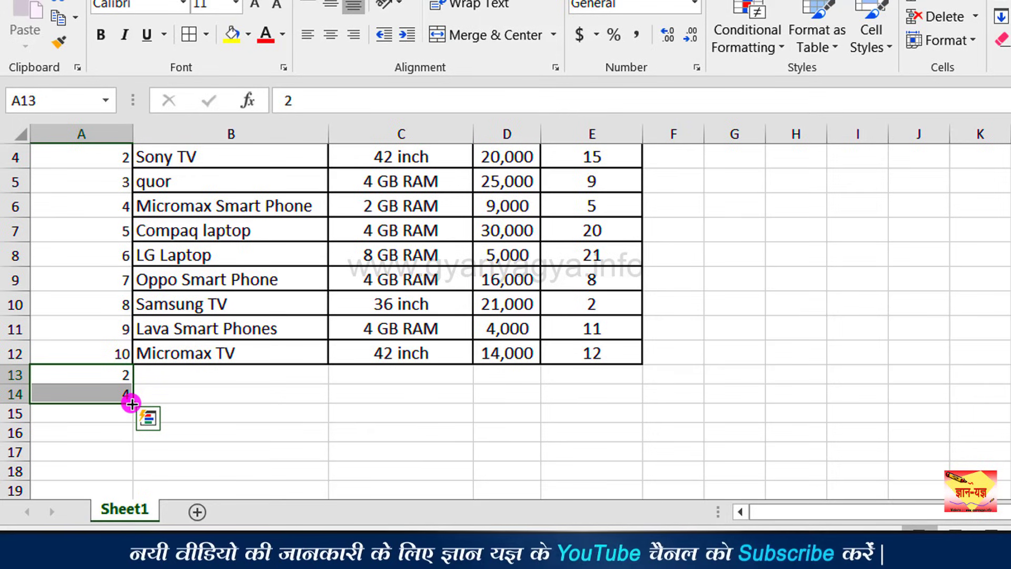
{"action": "left_click_drag", "start_coordinate": [131, 404], "coordinate": [131, 459]}
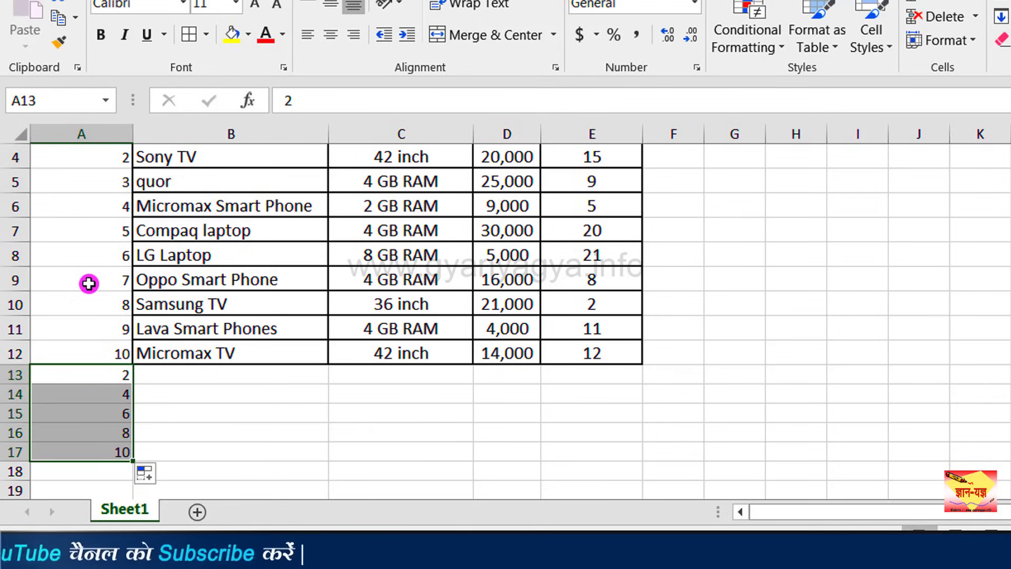
- Sort the product data and the added even numbers smallest to largest by column A, and review the spacing of the rows
{"action": "left_click", "coordinate": [88, 254]}
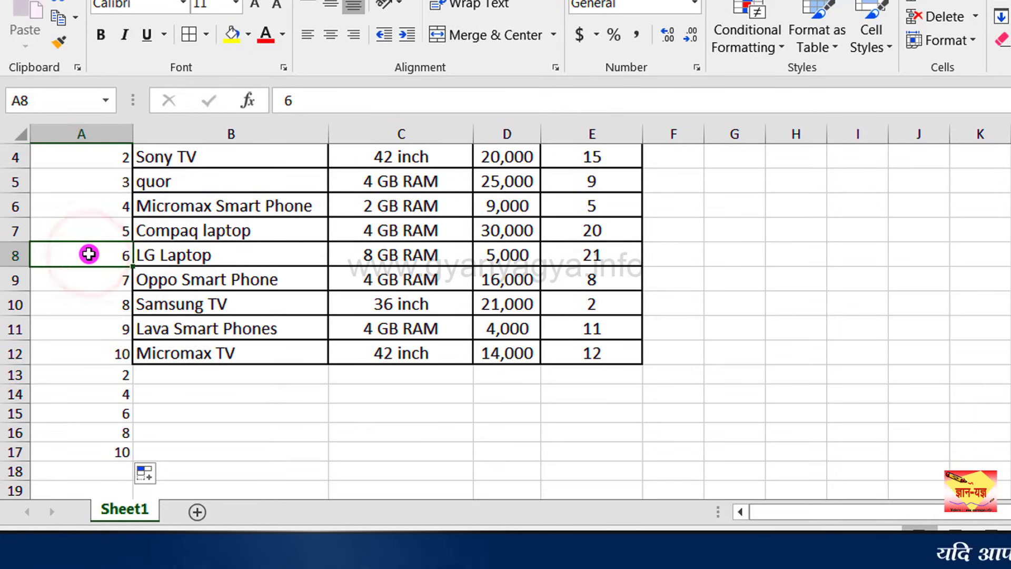
{"action": "key", "text": "ctrl+a"}
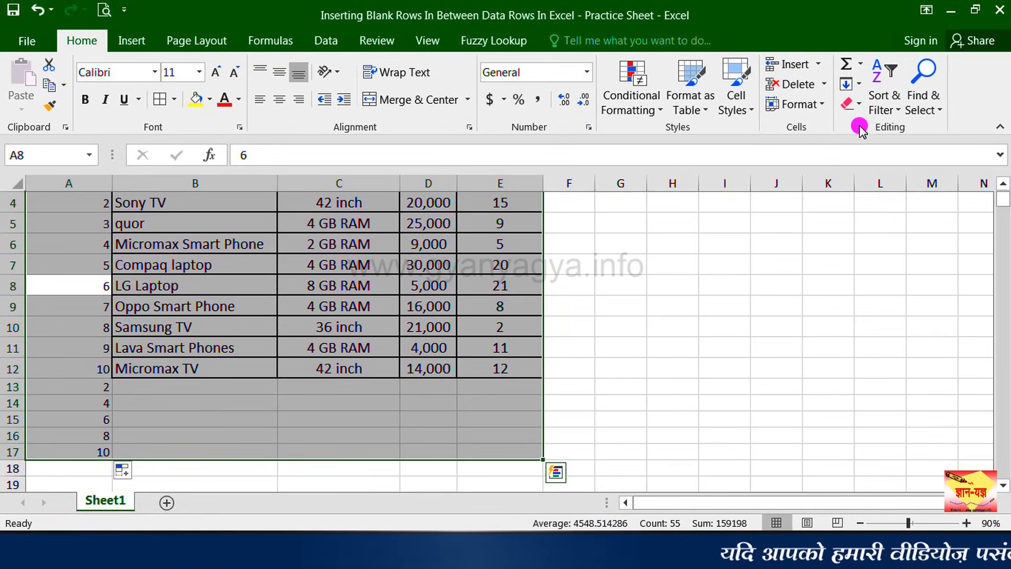
{"action": "left_click", "coordinate": [874, 105]}
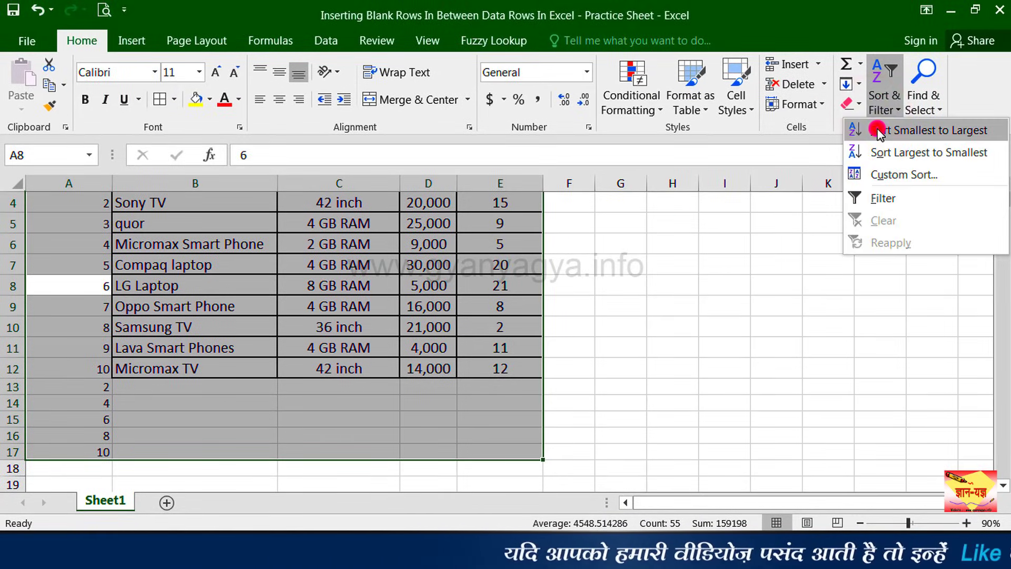
{"action": "left_click", "coordinate": [876, 130]}
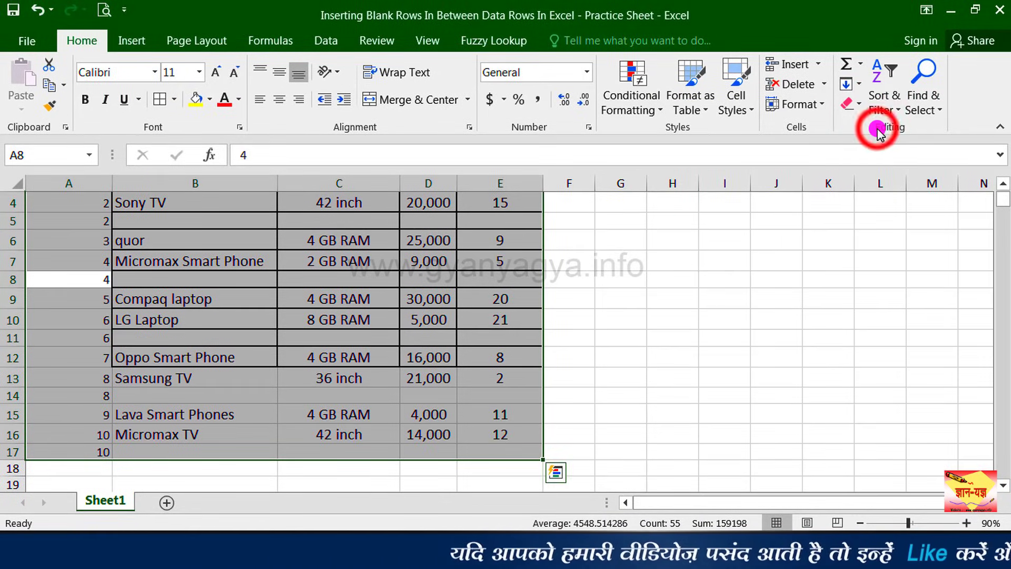
{"action": "left_click", "coordinate": [1003, 183]}
{"action": "left_click", "coordinate": [1003, 182]}
{"action": "left_click", "coordinate": [1003, 183]}
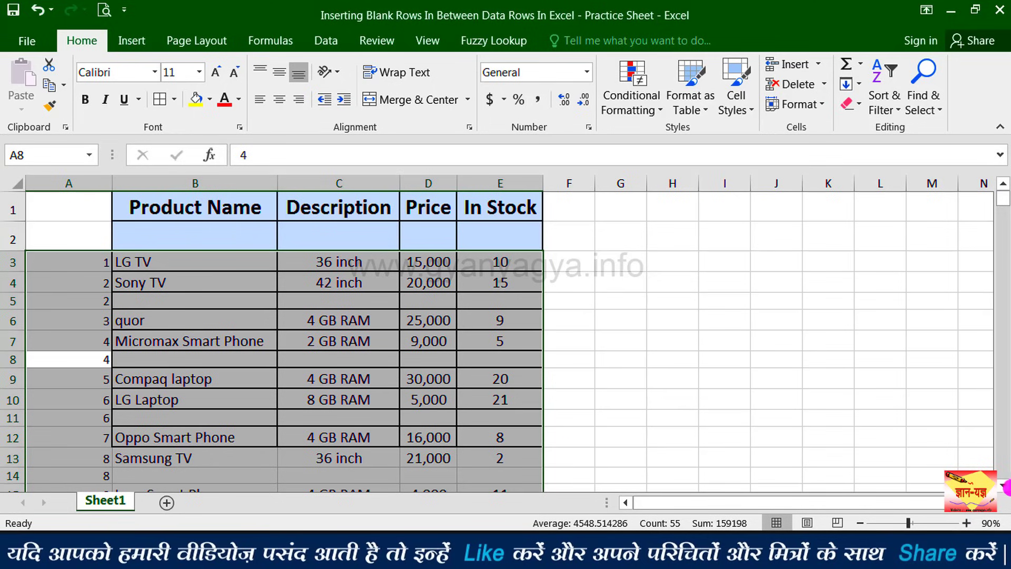
{"action": "left_click", "coordinate": [1003, 489]}
{"action": "left_click", "coordinate": [1004, 489]}
{"action": "left_click", "coordinate": [1004, 489]}
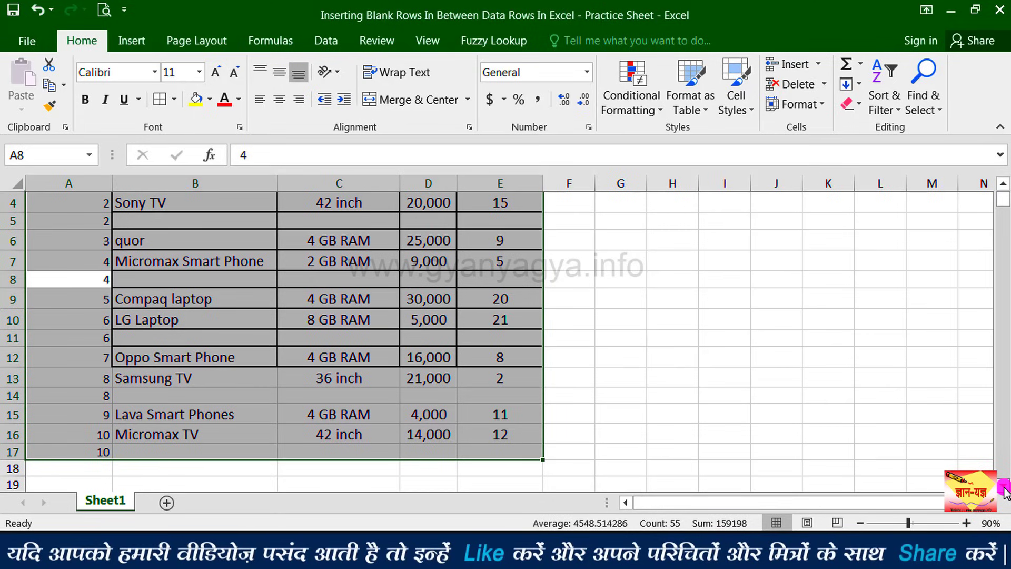
- Undo the sort, the even-number fill and the entries 2 and 4 below the number series
{"action": "key", "text": "ctrl+z"}
{"action": "key", "text": "ctrl+z"}
{"action": "key", "text": "ctrl+z"}
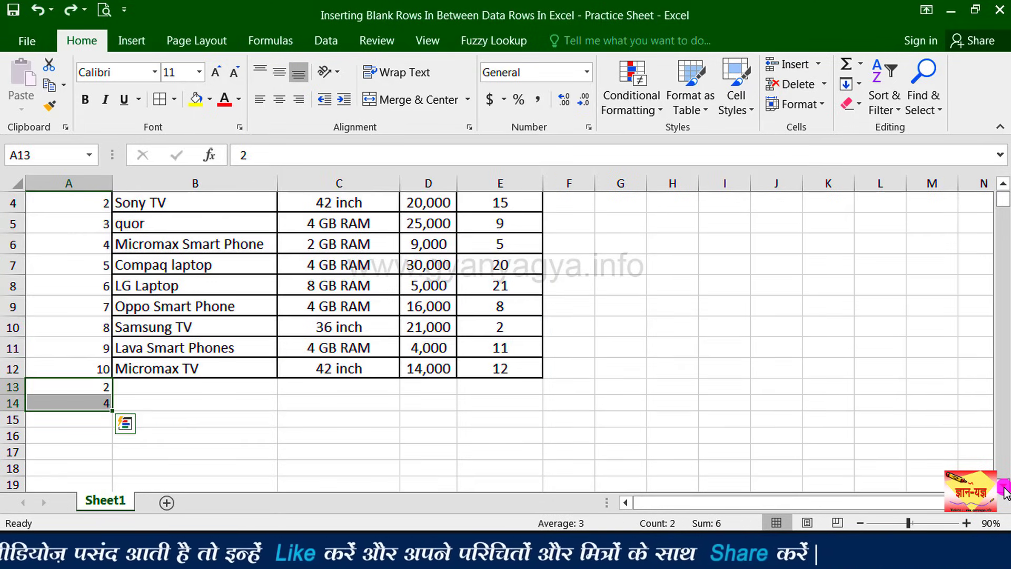
{"action": "key", "text": "ctrl+z"}
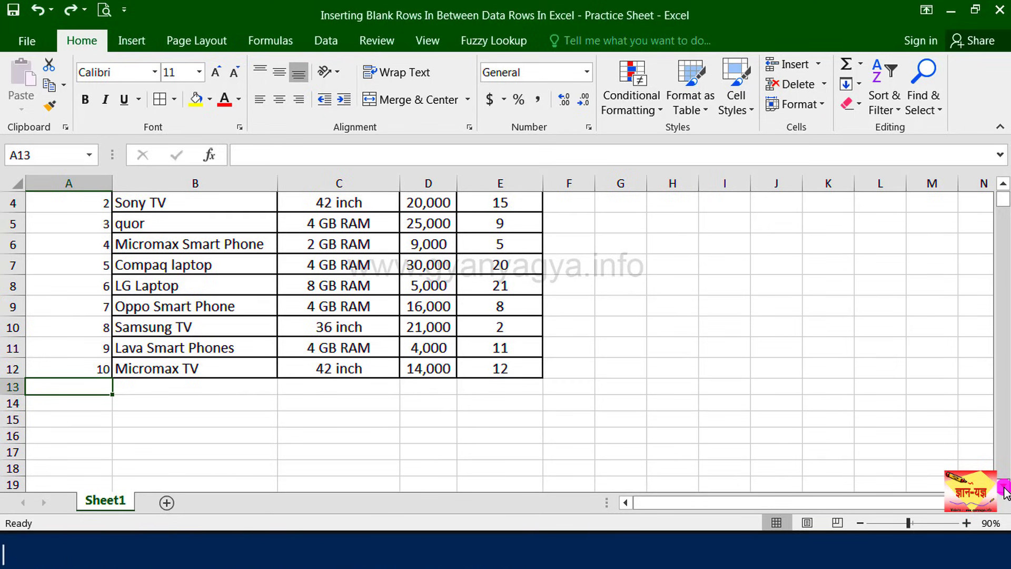
- Enter 1, 3, 7 and 9 in A13:A16 below the number series
{"action": "type", "text": "1"}
{"action": "key", "text": "Return"}
{"action": "type", "text": "3"}
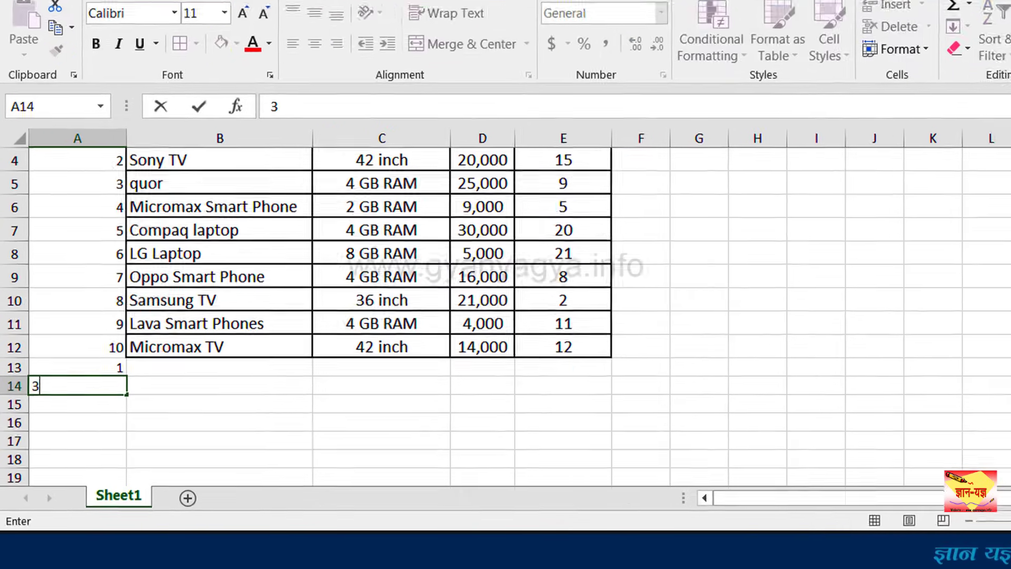
{"action": "key", "text": "Return"}
{"action": "type", "text": "7"}
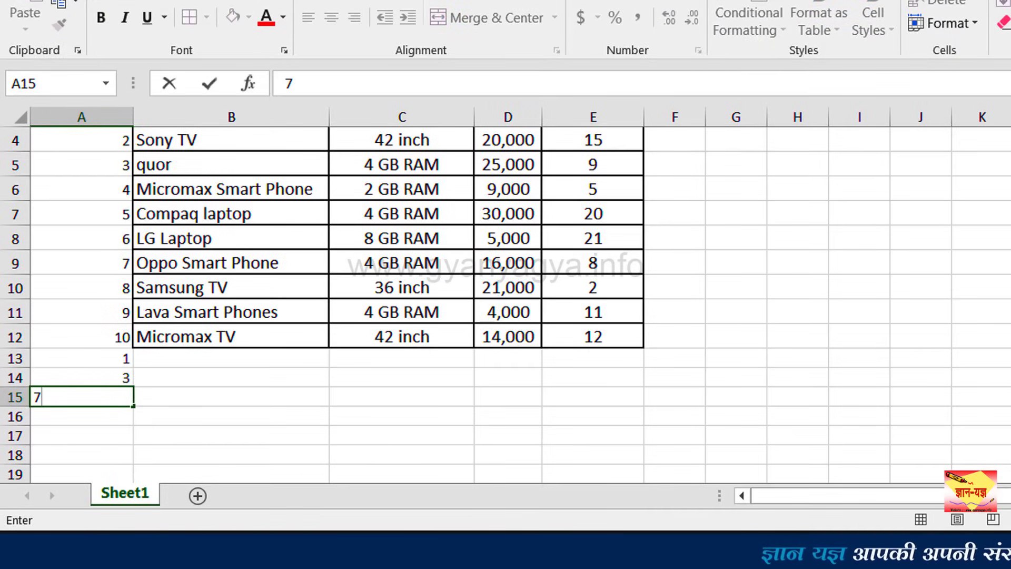
{"action": "key", "text": "Return"}
{"action": "type", "text": "9"}
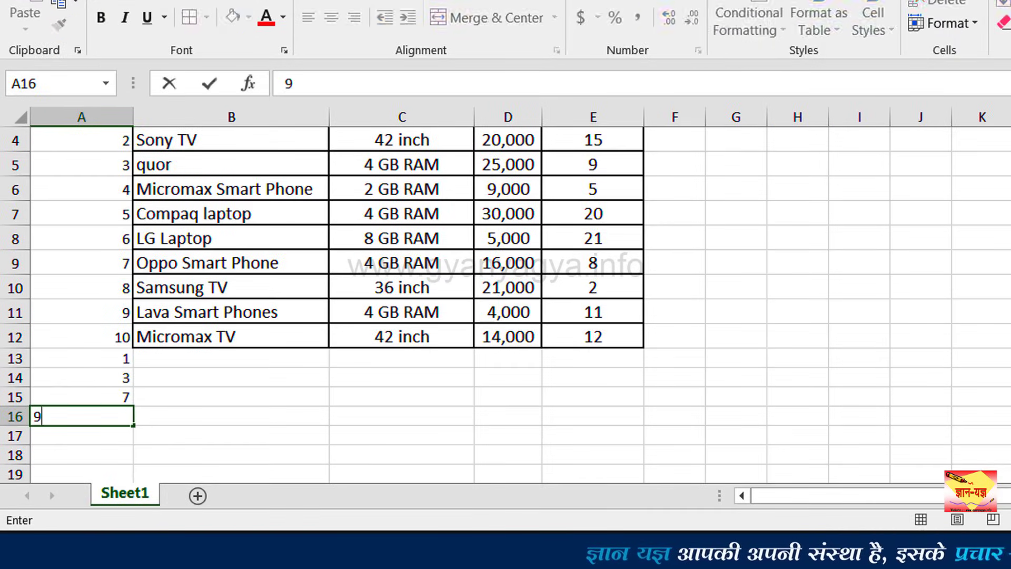
{"action": "left_click", "coordinate": [98, 433]}
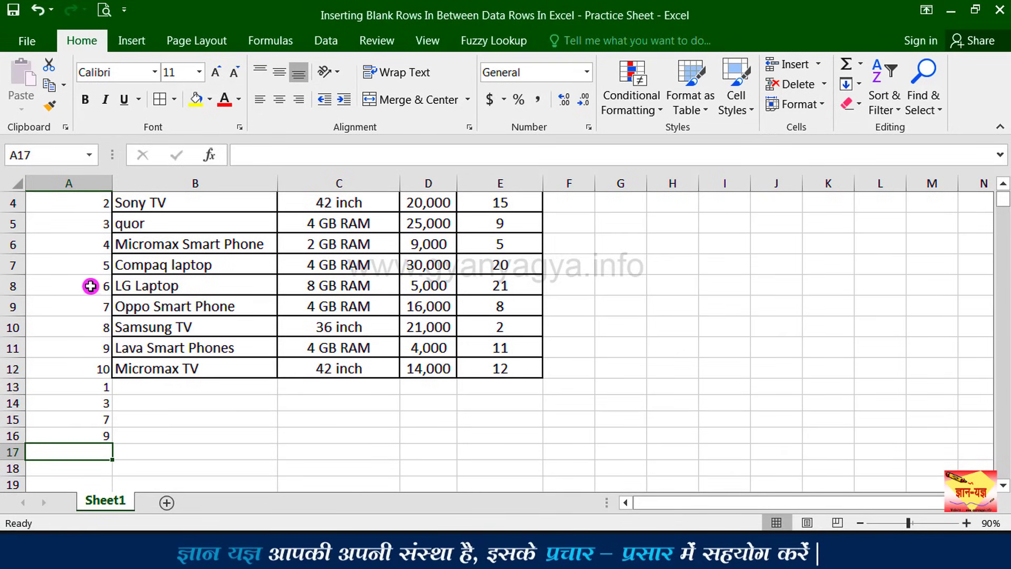
- Sort the product data together with the added 1, 3, 7 and 9 smallest to largest by column A
{"action": "left_click", "coordinate": [91, 286]}
{"action": "key", "text": "ctrl+a"}
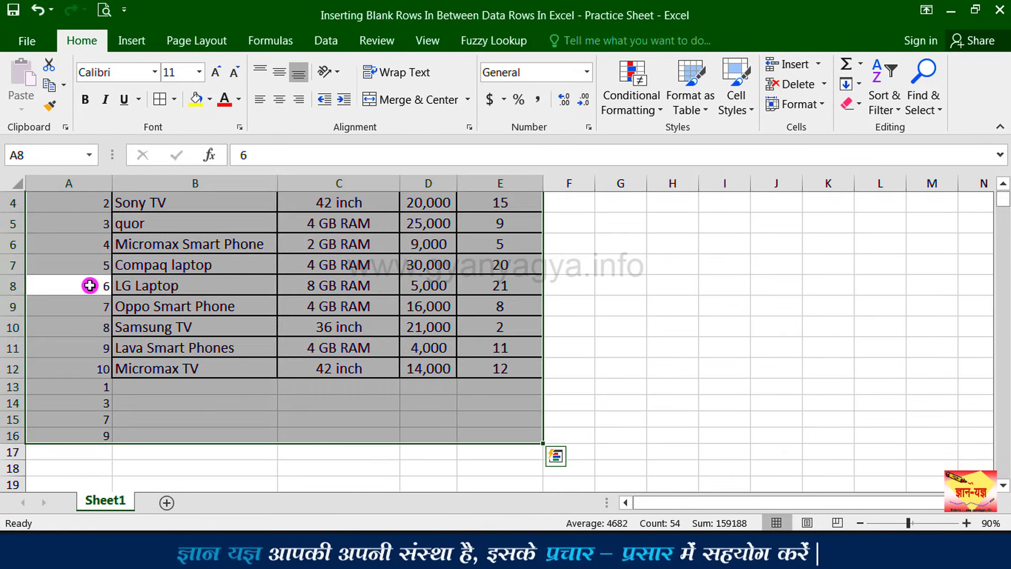
{"action": "left_click", "coordinate": [890, 110]}
{"action": "left_click", "coordinate": [893, 128]}
{"action": "left_click", "coordinate": [1003, 186]}
{"action": "left_click", "coordinate": [1004, 187]}
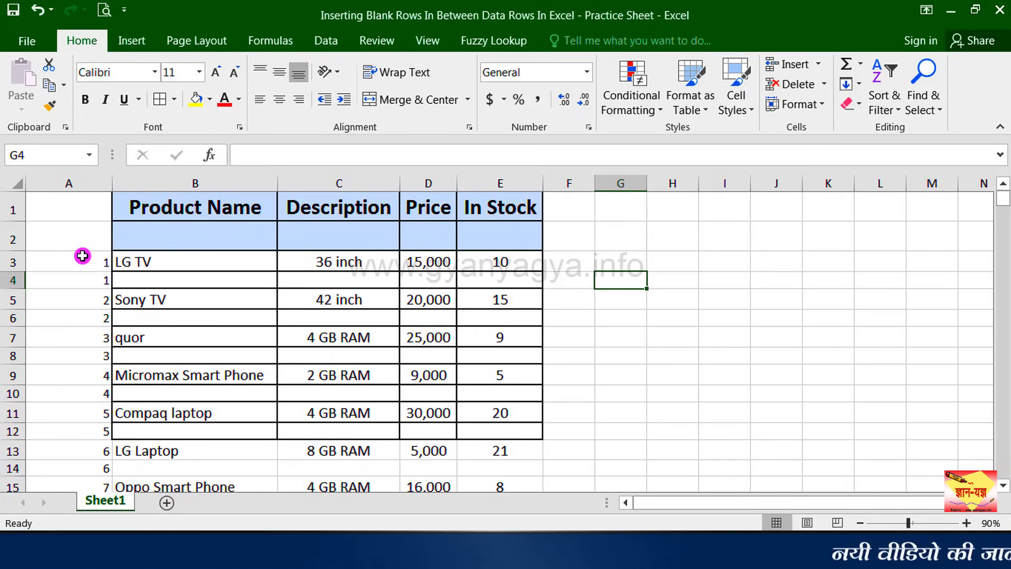
- Delete helper column A with the repeated numbers from the sheet
{"action": "left_click", "coordinate": [65, 185]}
{"action": "right_click", "coordinate": [66, 187]}
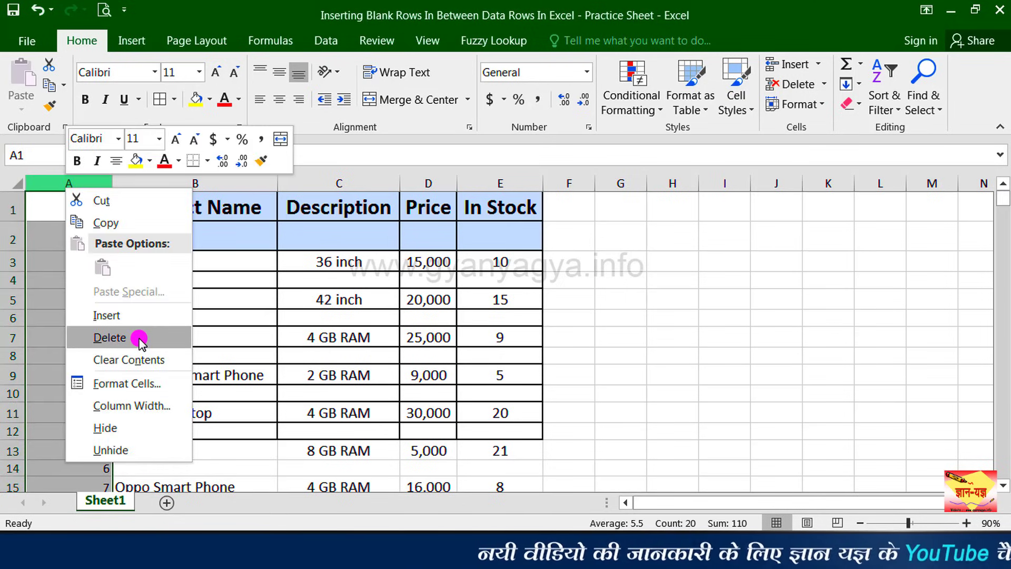
{"action": "left_click", "coordinate": [140, 338]}
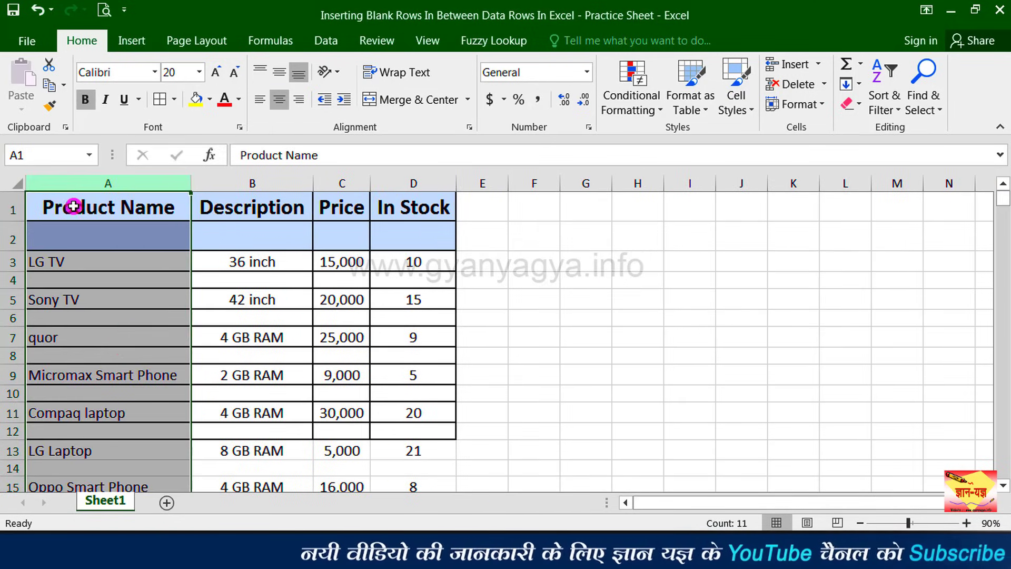
- Apply all borders to the whole product table A1:D21, including the blank rows
{"action": "left_click_drag", "start_coordinate": [75, 203], "coordinate": [410, 421]}
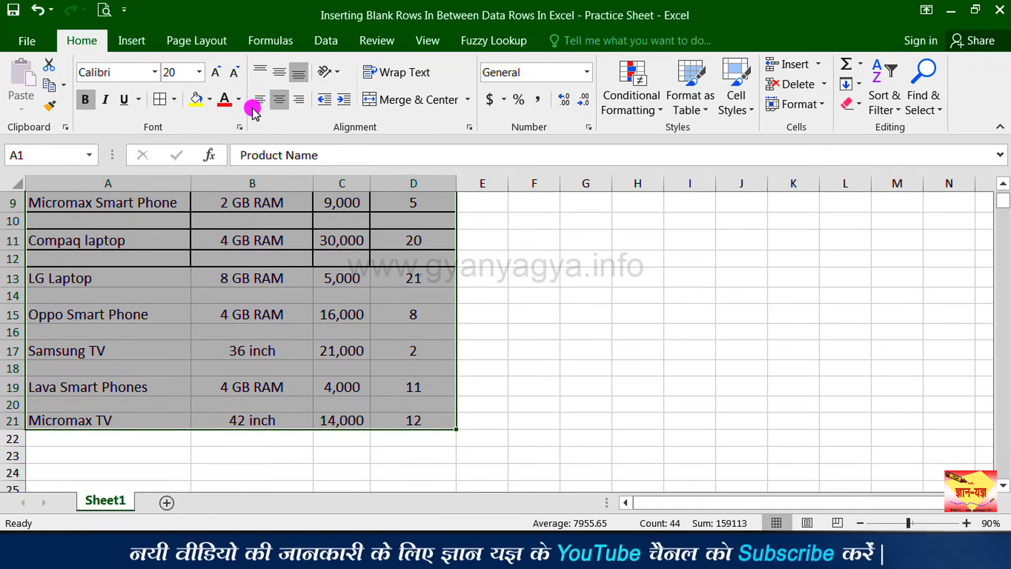
{"action": "left_click", "coordinate": [158, 95]}
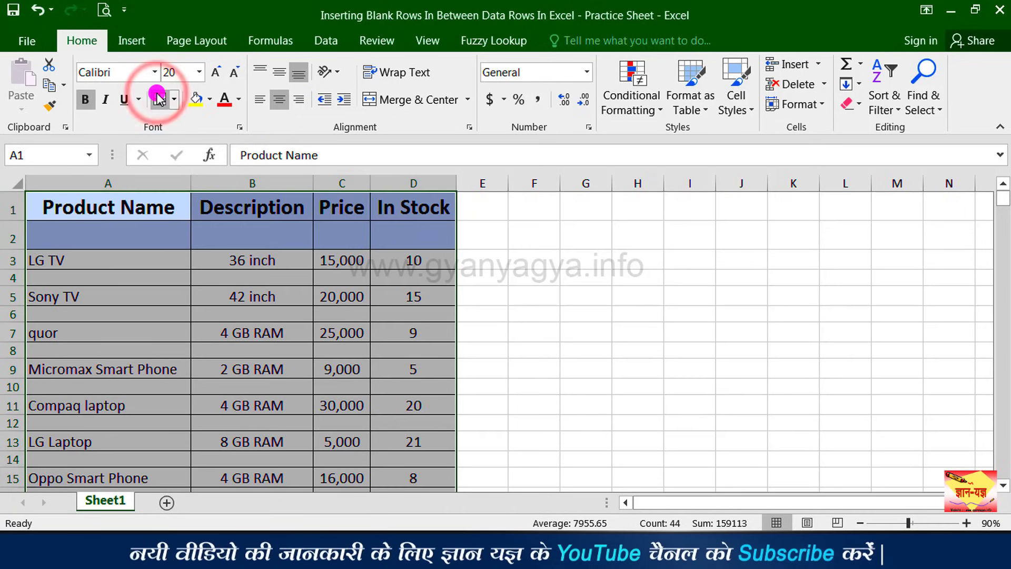
{"action": "left_click", "coordinate": [275, 312]}
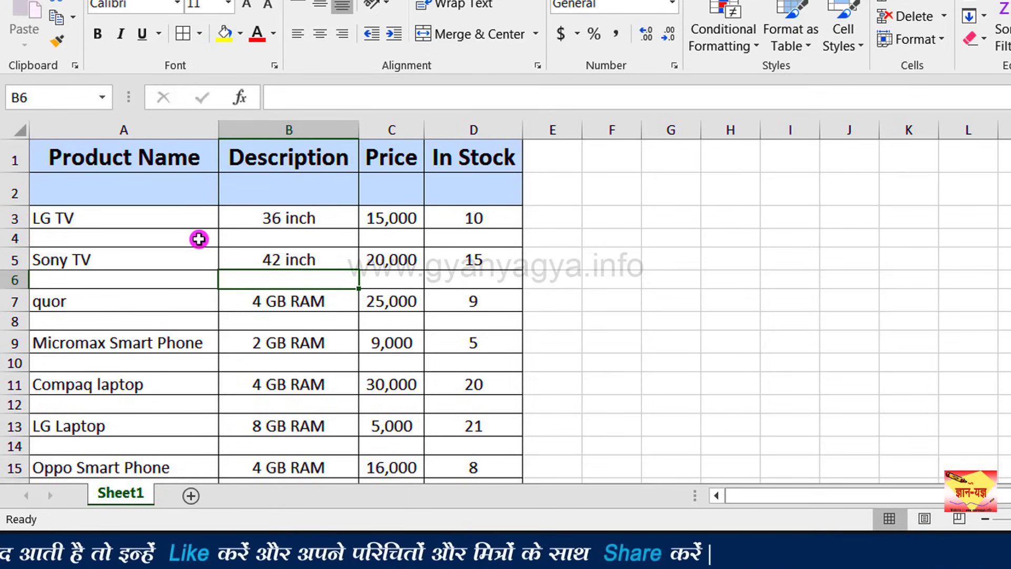
- Merge and center columns A to D in each blank row between products, rows 4 through 20
{"action": "left_click_drag", "start_coordinate": [198, 239], "coordinate": [503, 238]}
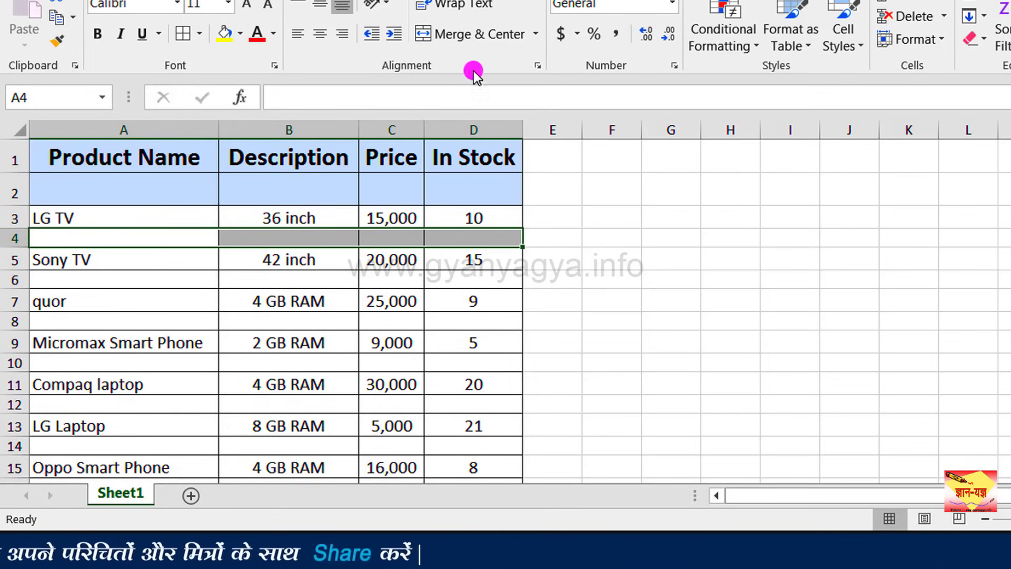
{"action": "left_click_drag", "start_coordinate": [167, 280], "coordinate": [495, 274]}
{"action": "left_click_drag", "start_coordinate": [457, 321], "coordinate": [198, 319]}
{"action": "left_click_drag", "start_coordinate": [191, 364], "coordinate": [444, 363]}
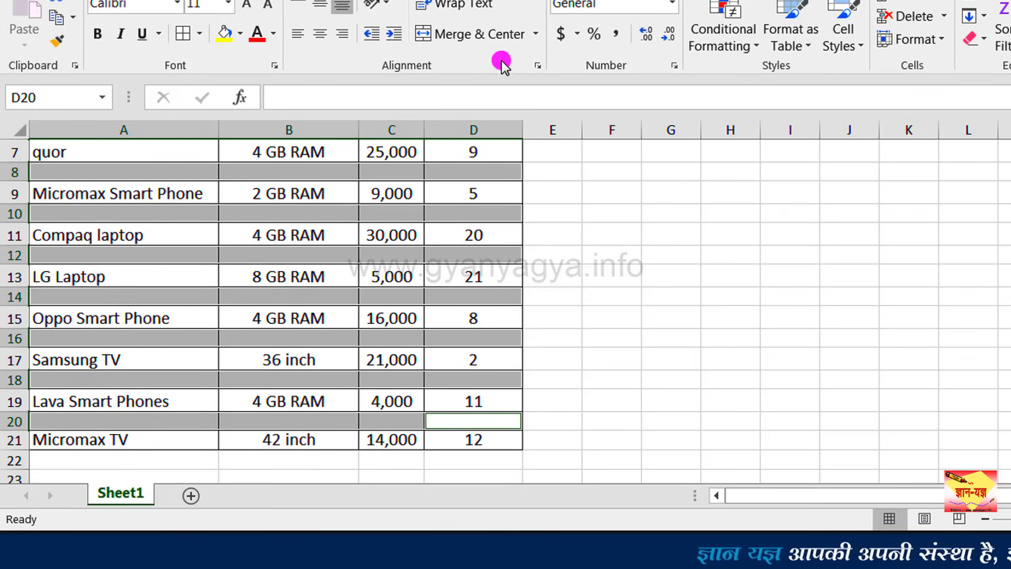
{"action": "left_click", "coordinate": [483, 39]}
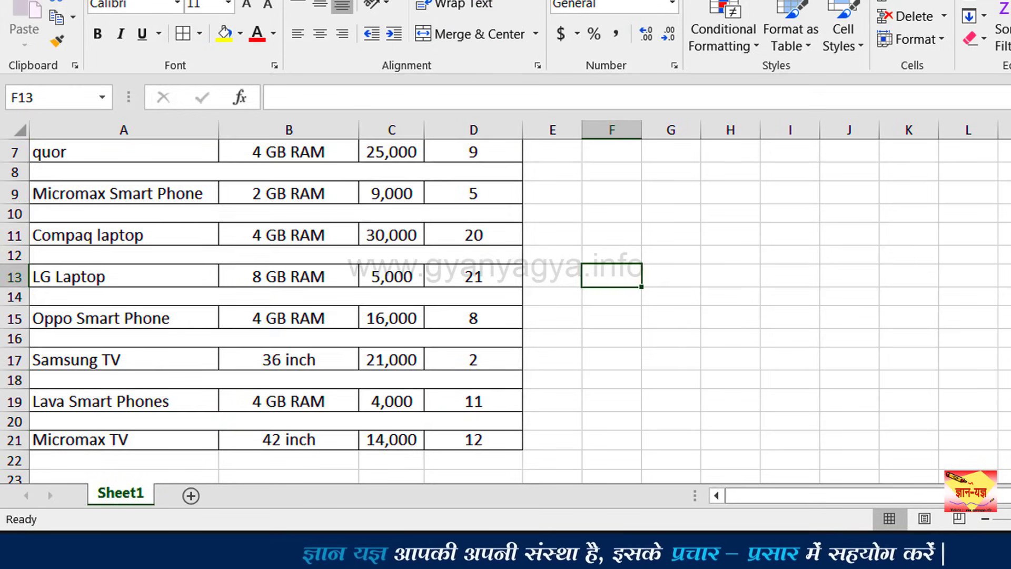
- Enter "it is a nice 36 inch television within your budget" in the merged row below LG TV
{"action": "scroll", "coordinate": [505, 311], "scroll_direction": "up", "scroll_amount": 2}
{"action": "scroll", "coordinate": [602, 267], "scroll_direction": "up", "scroll_amount": 1}
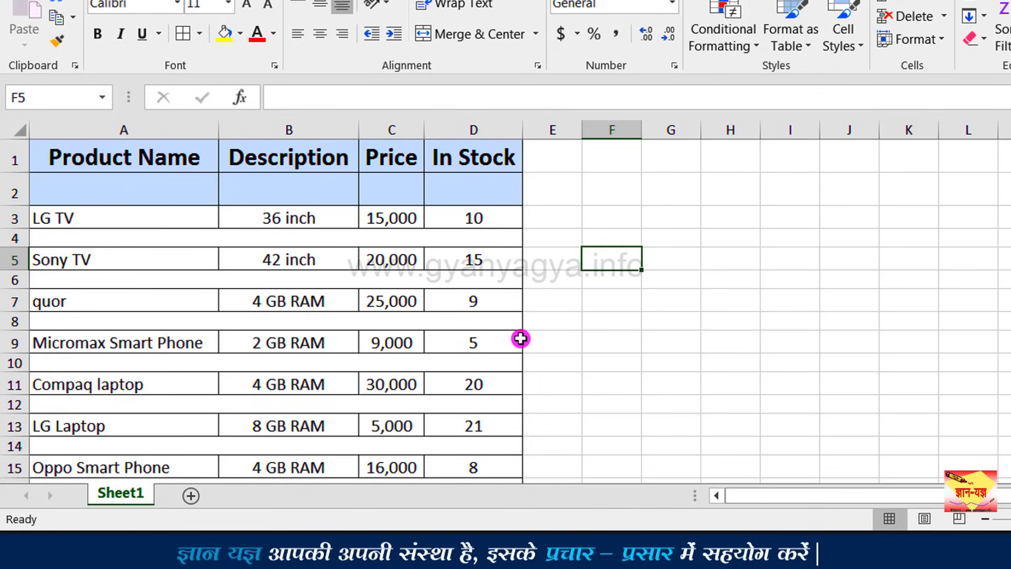
{"action": "left_click", "coordinate": [306, 242]}
{"action": "type", "text": "it is a nice 36 inch television"}
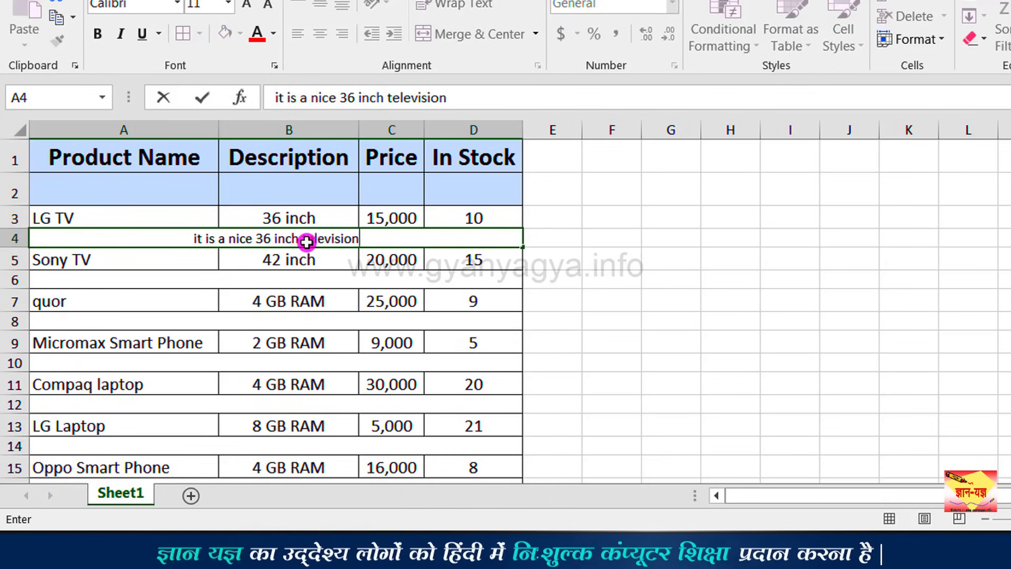
{"action": "type", "text": " within your budget"}
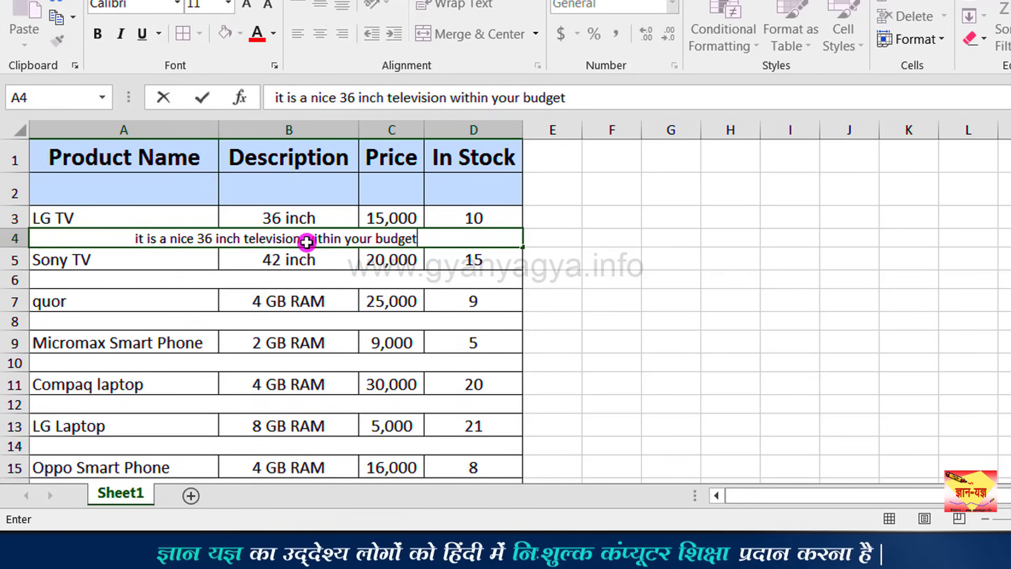
{"action": "key", "text": "ctrl+Return"}
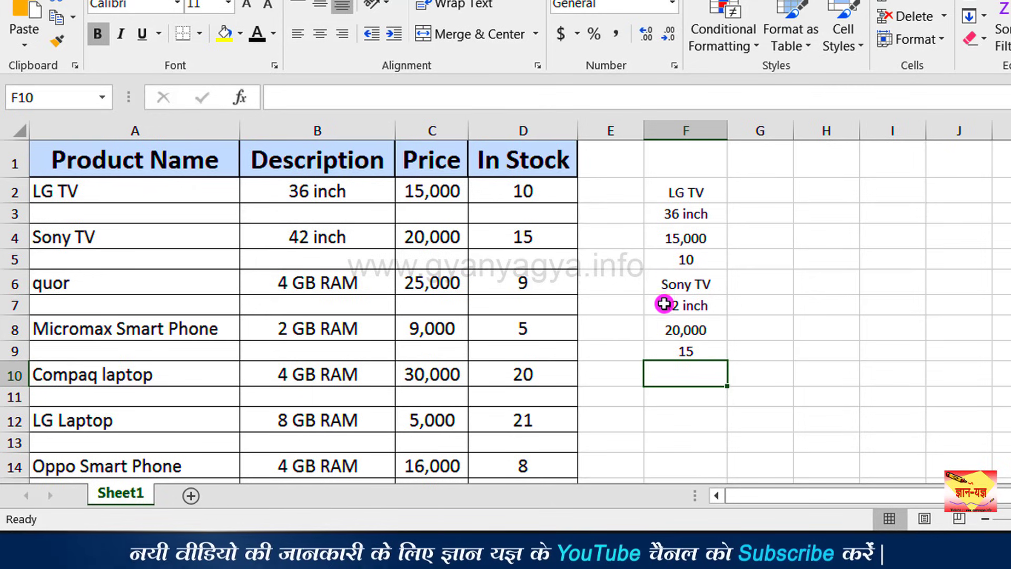
{"action": "left_click", "coordinate": [672, 361]}
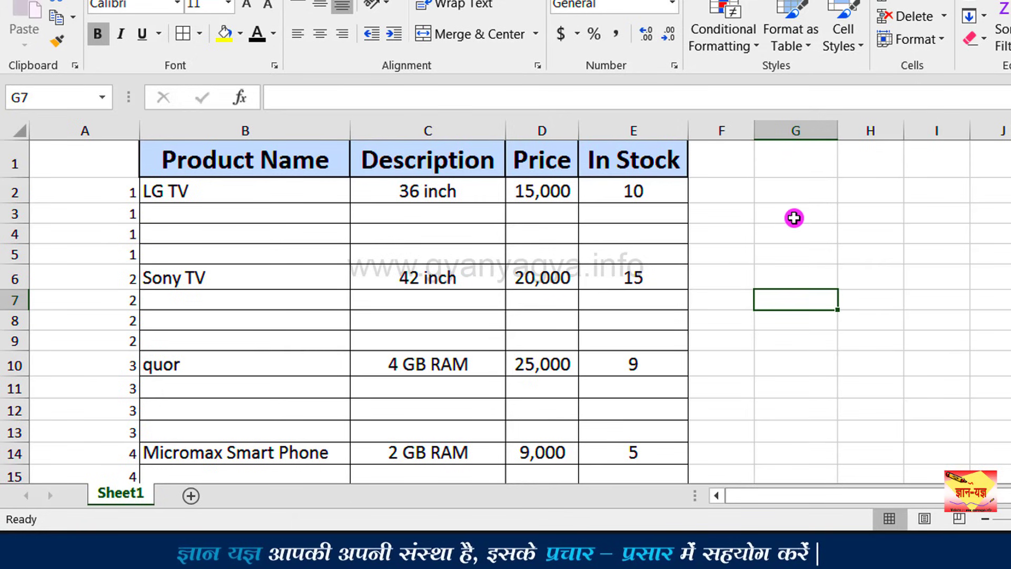
- Link G2 to the LG TV product name with =B2 and G3 to its description with =C2
{"action": "left_click", "coordinate": [792, 191]}
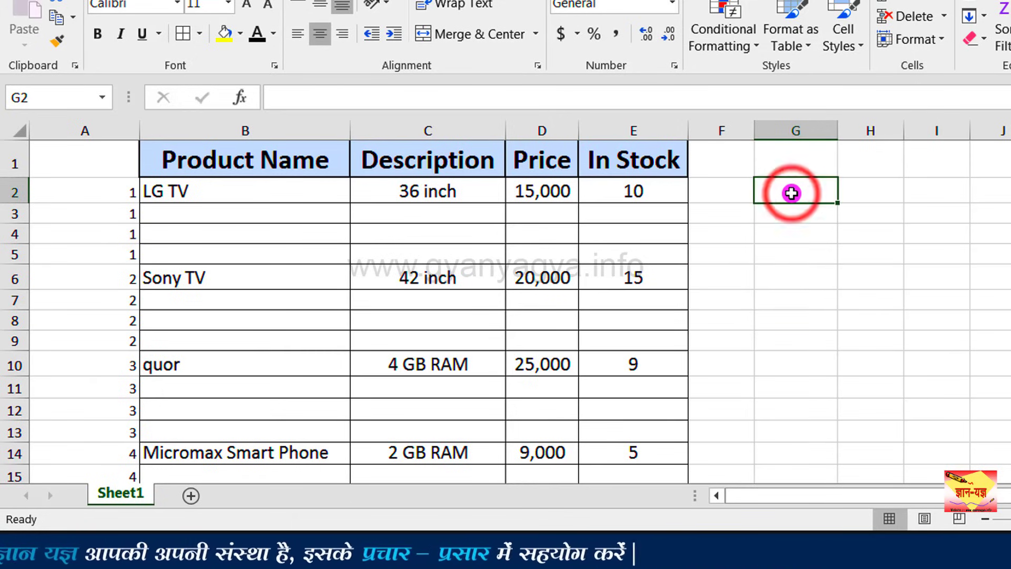
{"action": "type", "text": "="}
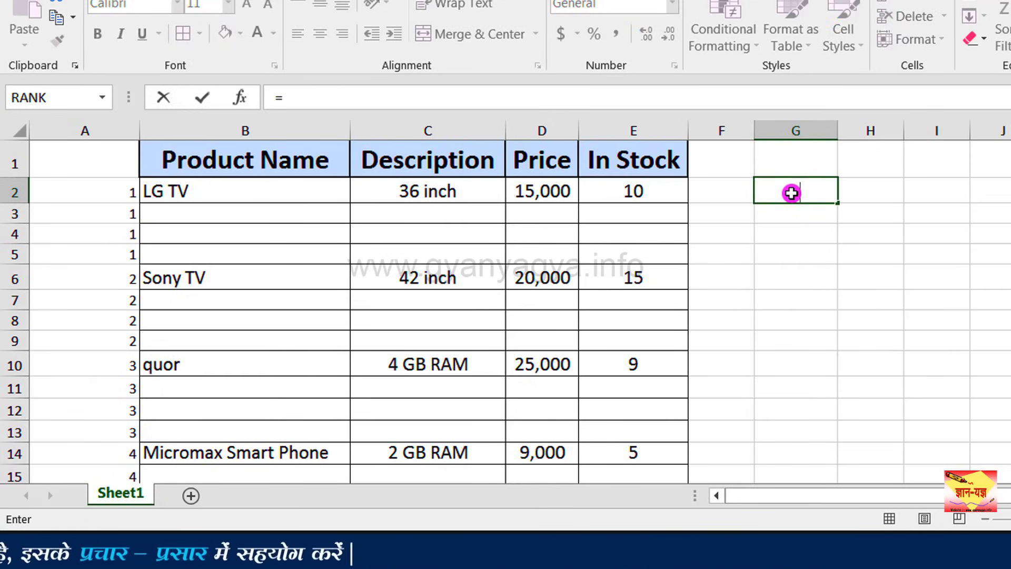
{"action": "left_click", "coordinate": [307, 195]}
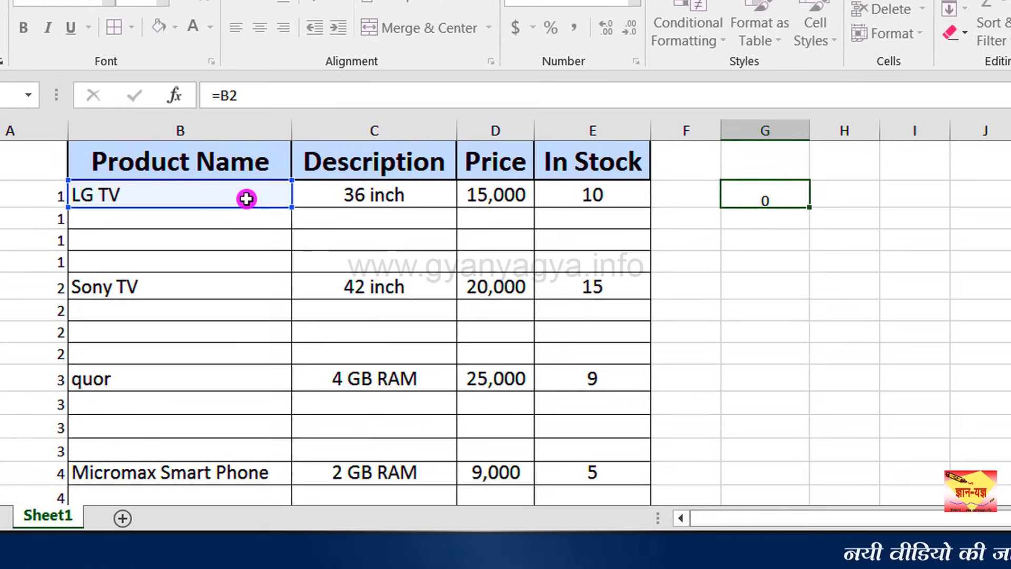
{"action": "key", "text": "Return"}
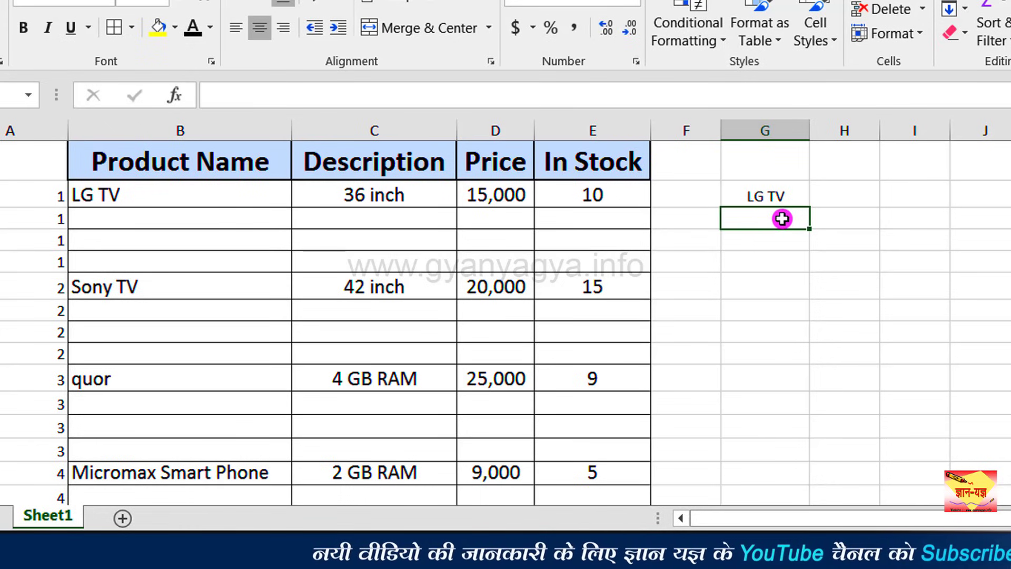
{"action": "type", "text": "="}
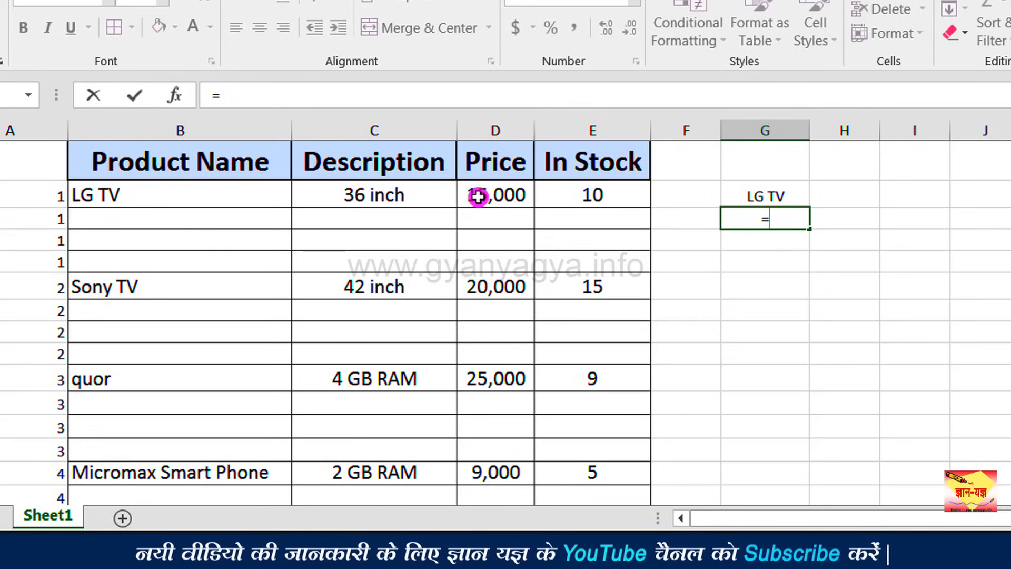
{"action": "left_click", "coordinate": [432, 195]}
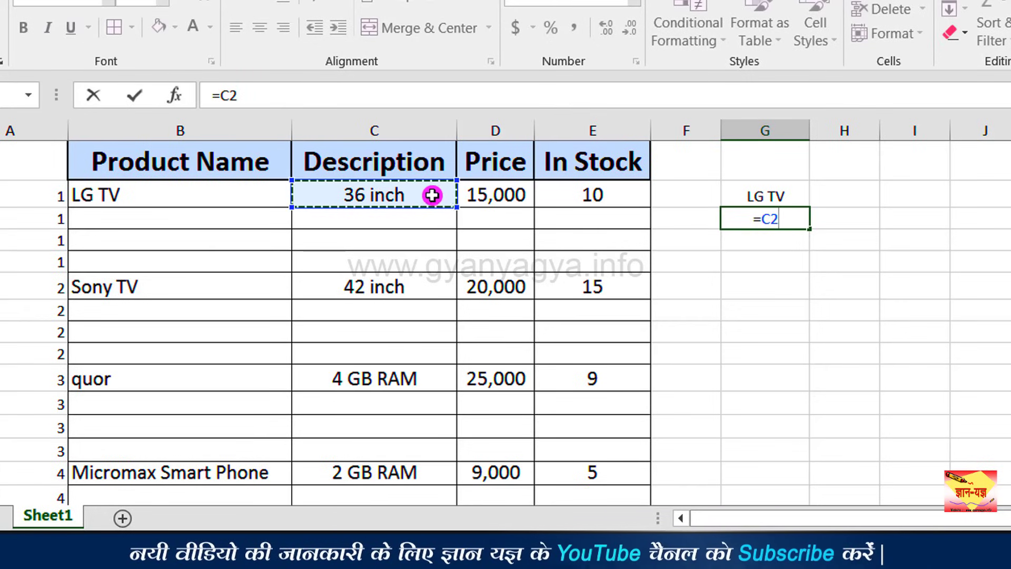
{"action": "key", "text": "Return"}
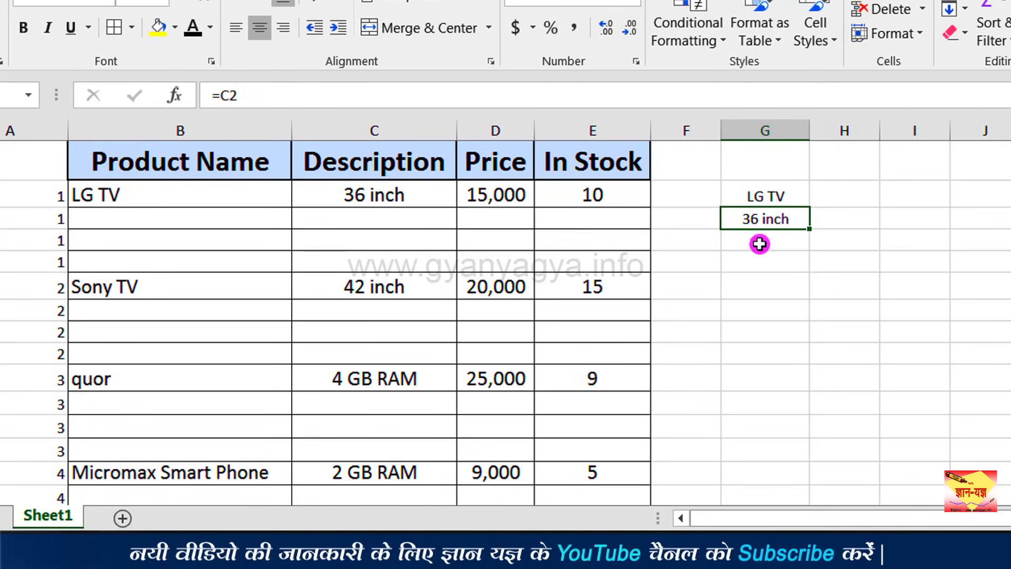
- Link G4 to the LG TV price with =D2 and G5 to its stock with =E2
{"action": "left_click", "coordinate": [759, 244]}
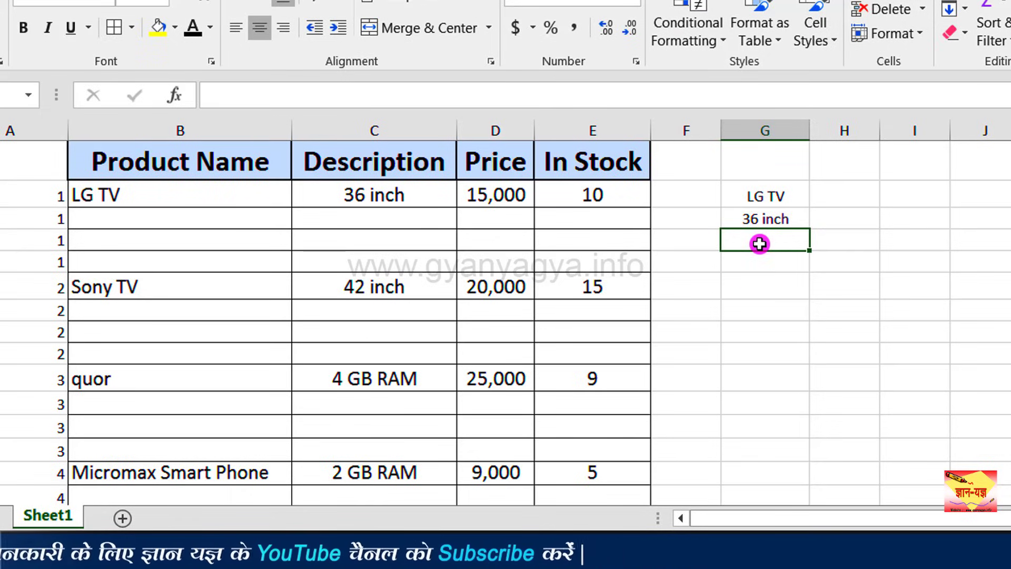
{"action": "type", "text": "="}
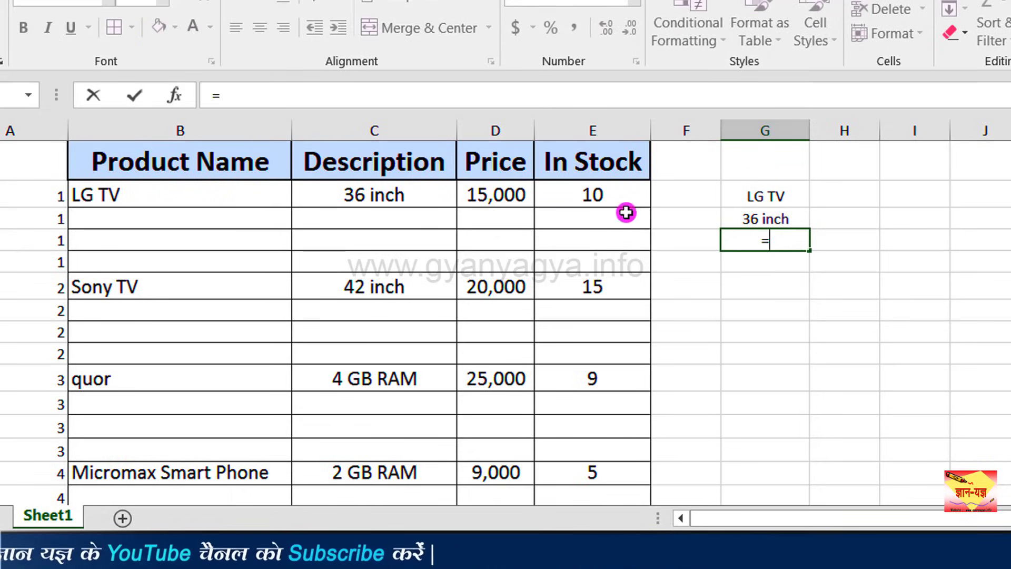
{"action": "left_click", "coordinate": [504, 196]}
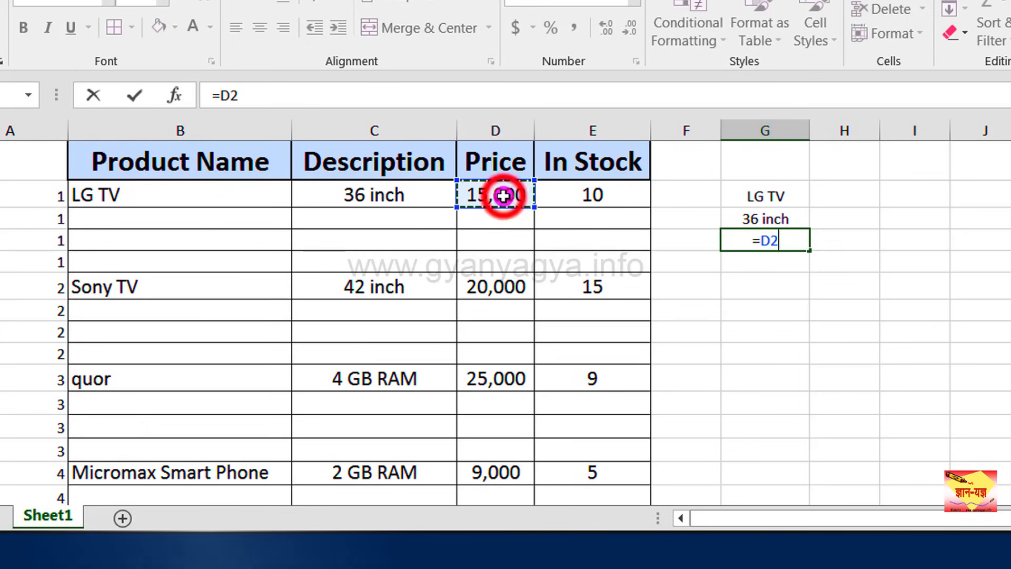
{"action": "key", "text": "Return"}
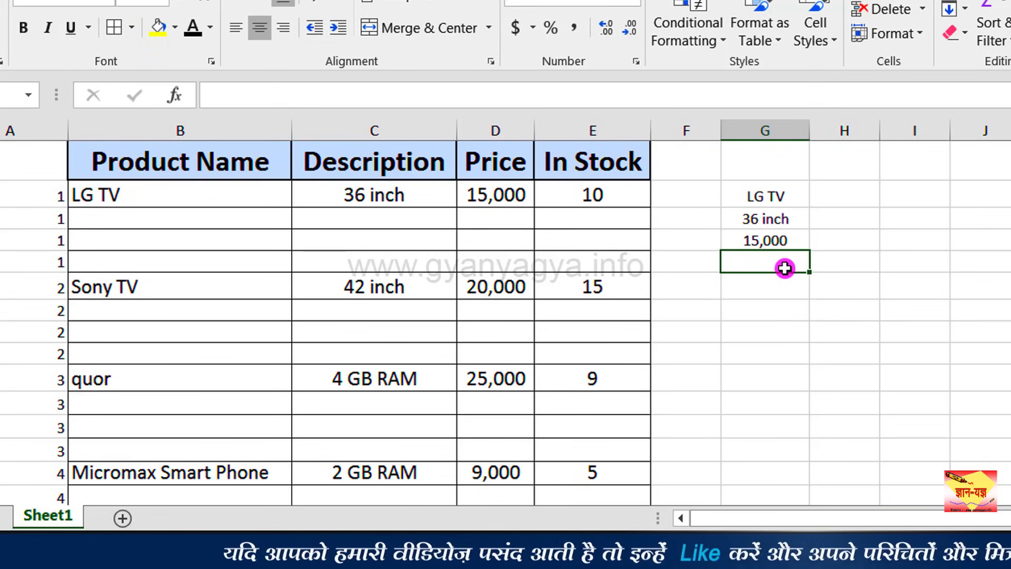
{"action": "type", "text": "="}
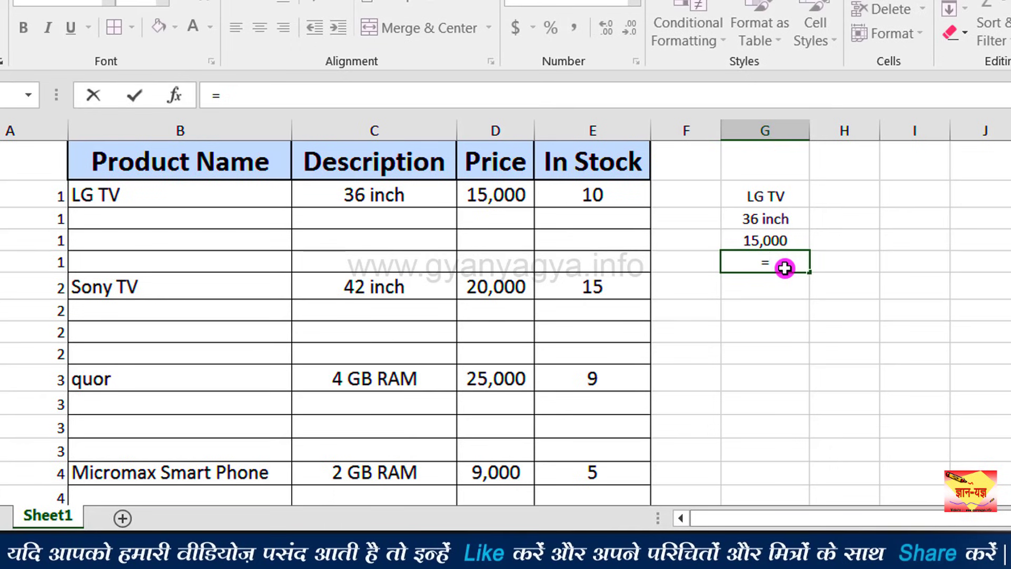
{"action": "left_click", "coordinate": [611, 196]}
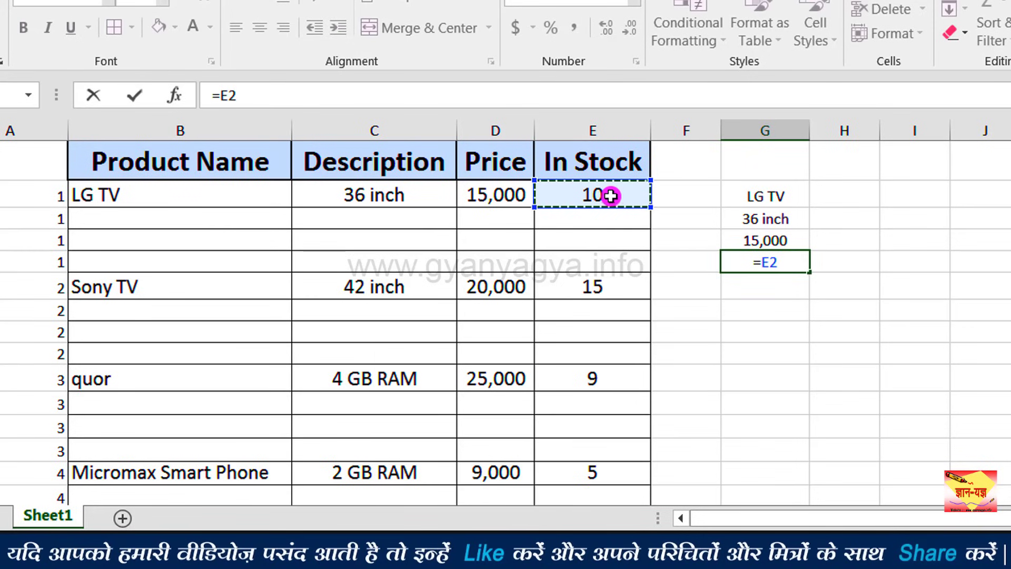
{"action": "key", "text": "Return"}
{"action": "left_click", "coordinate": [751, 263]}
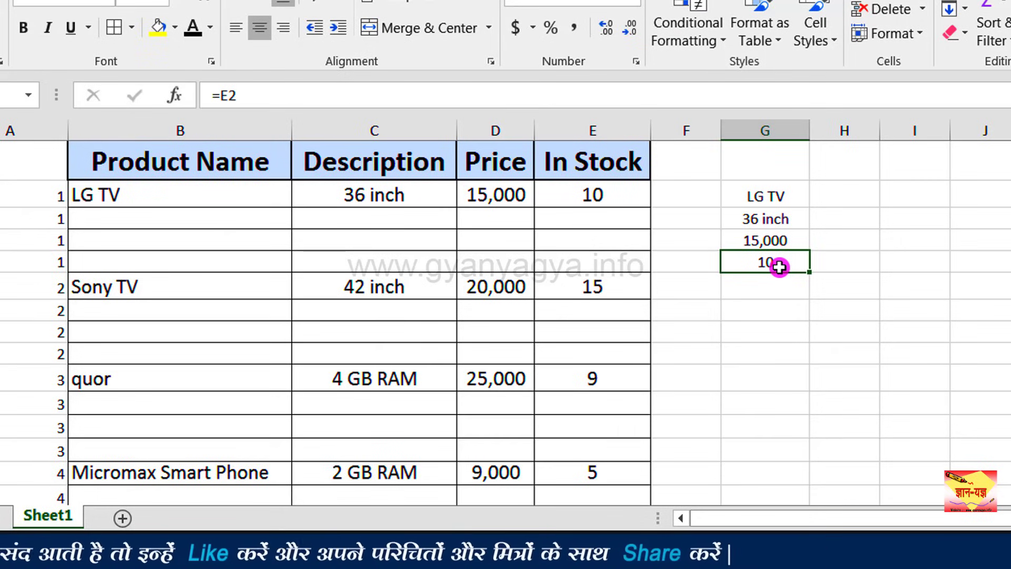
- Fill the four reference formulas in G2:G5 down to G41 and review the resulting single-column list
{"action": "left_click_drag", "start_coordinate": [772, 197], "coordinate": [774, 259]}
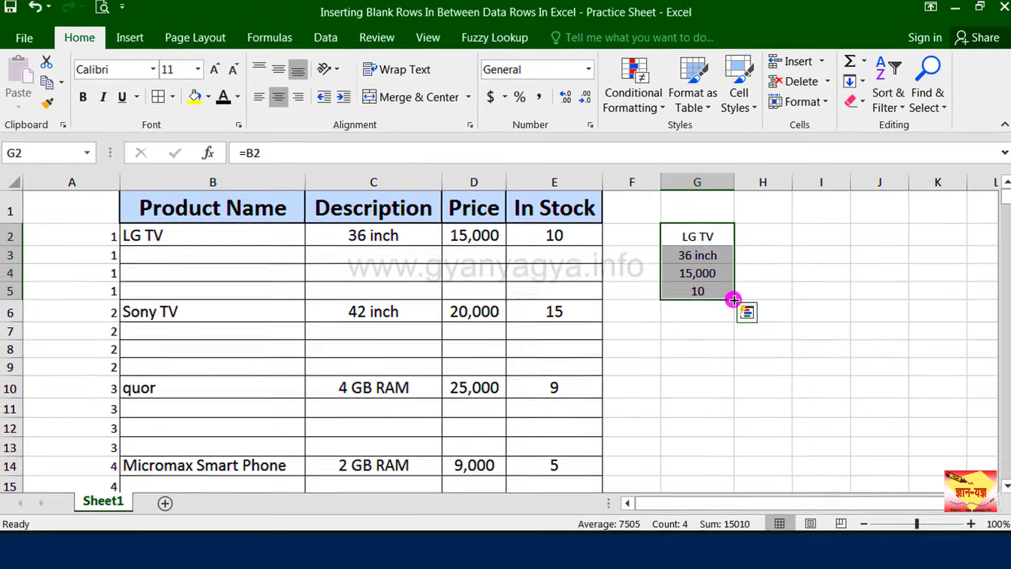
{"action": "left_click_drag", "start_coordinate": [809, 271], "coordinate": [800, 323]}
{"action": "left_click_drag", "start_coordinate": [723, 342], "coordinate": [655, 282]}
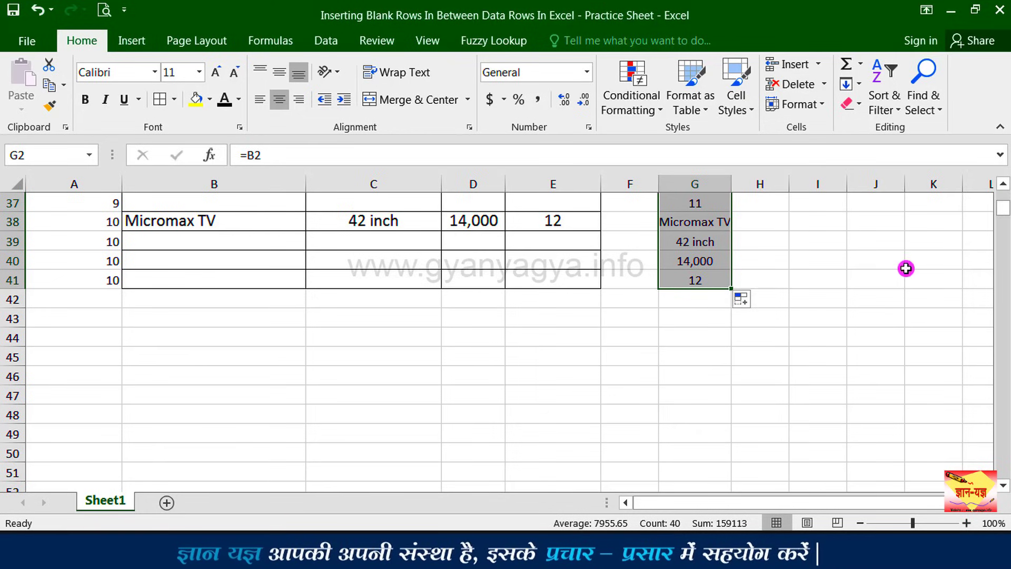
{"action": "left_click_drag", "start_coordinate": [1000, 211], "coordinate": [1000, 203]}
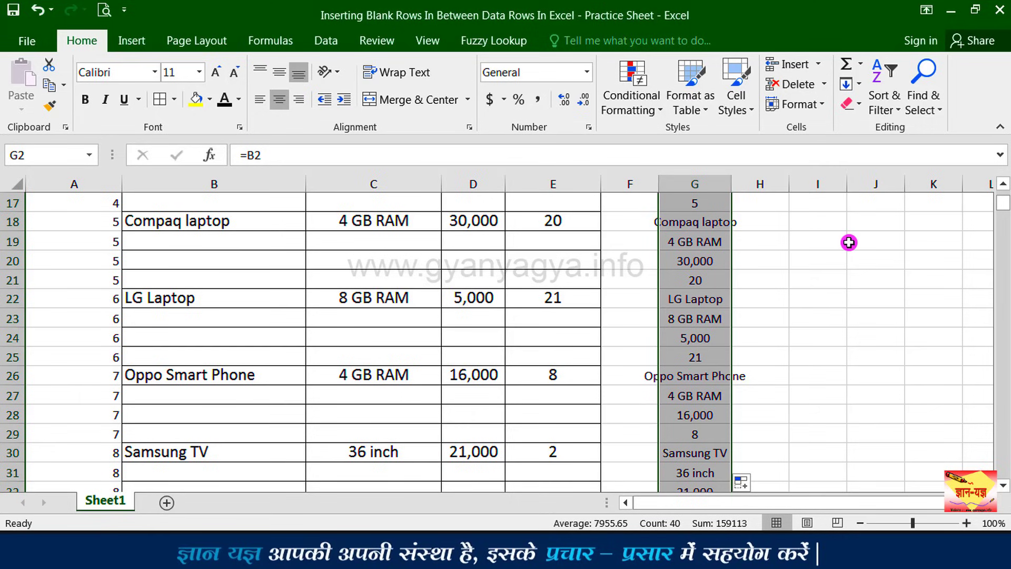
{"action": "left_click_drag", "start_coordinate": [1002, 203], "coordinate": [999, 198]}
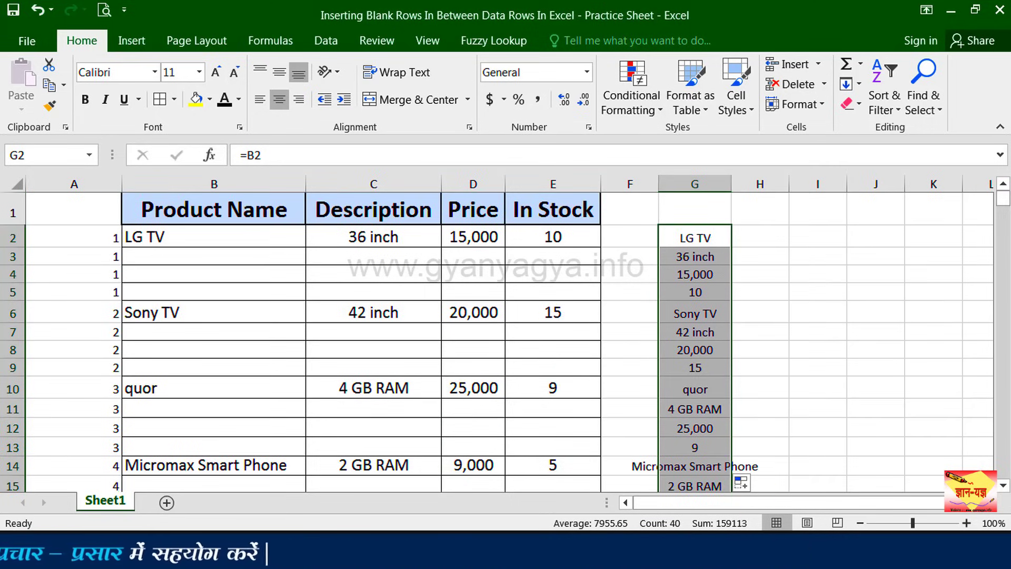